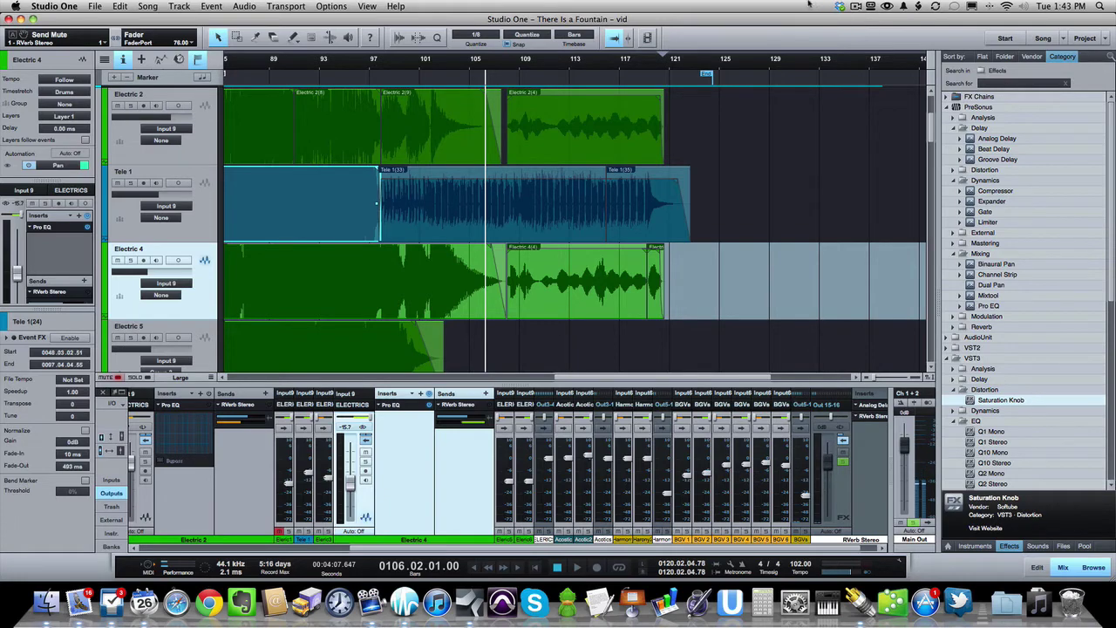
- Zoom toward the later part of the song and start playback from bar 82
key(w)
key(w)
key(w)
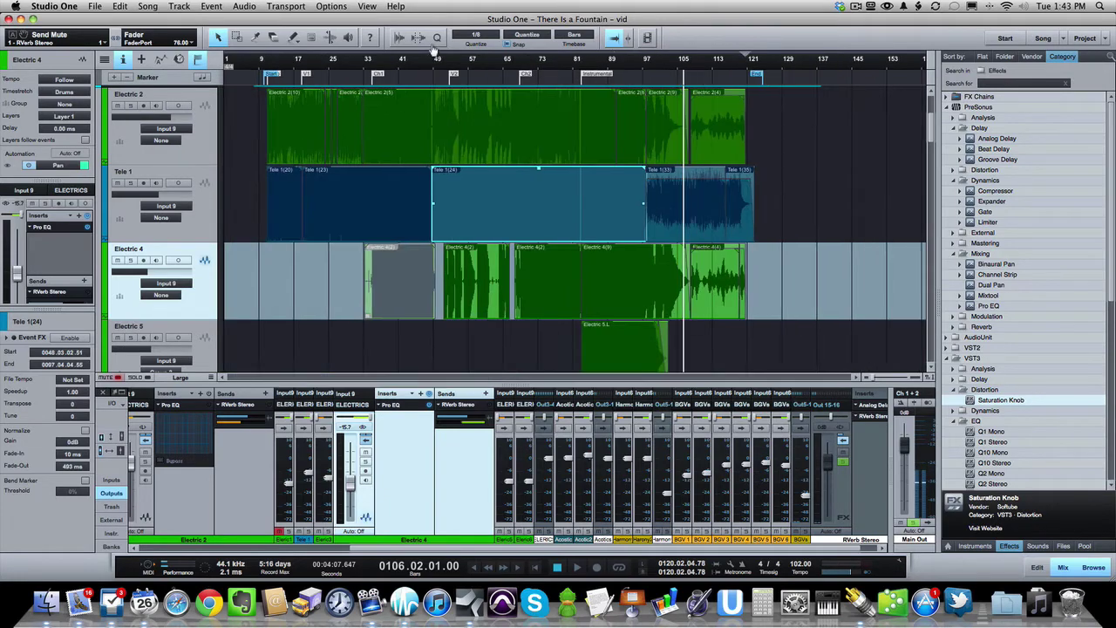
key(e)
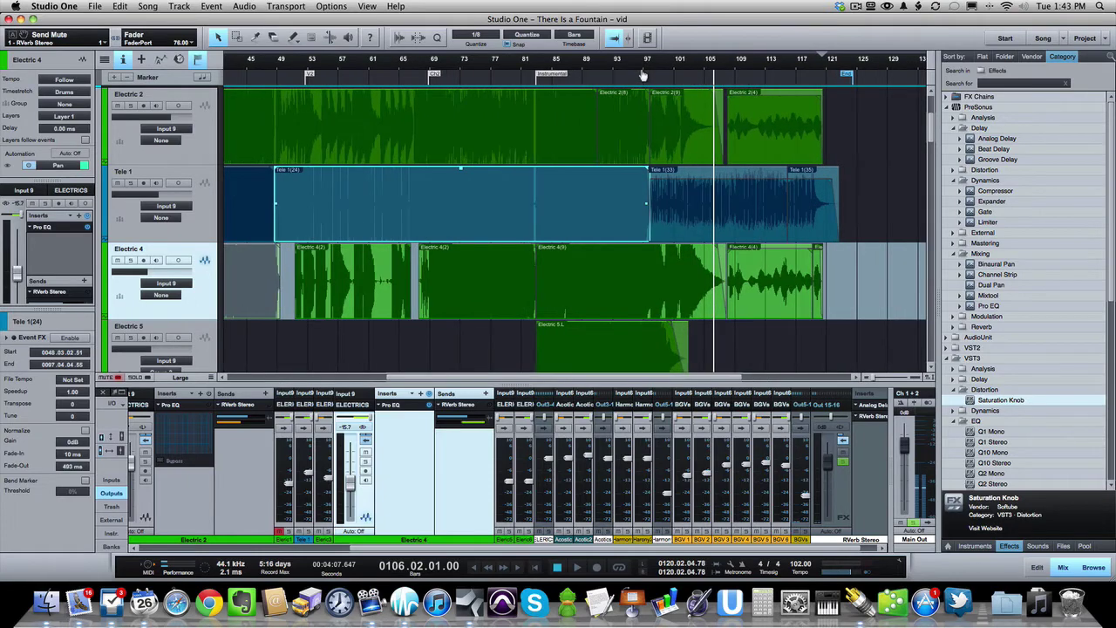
drag(503, 64, 535, 67)
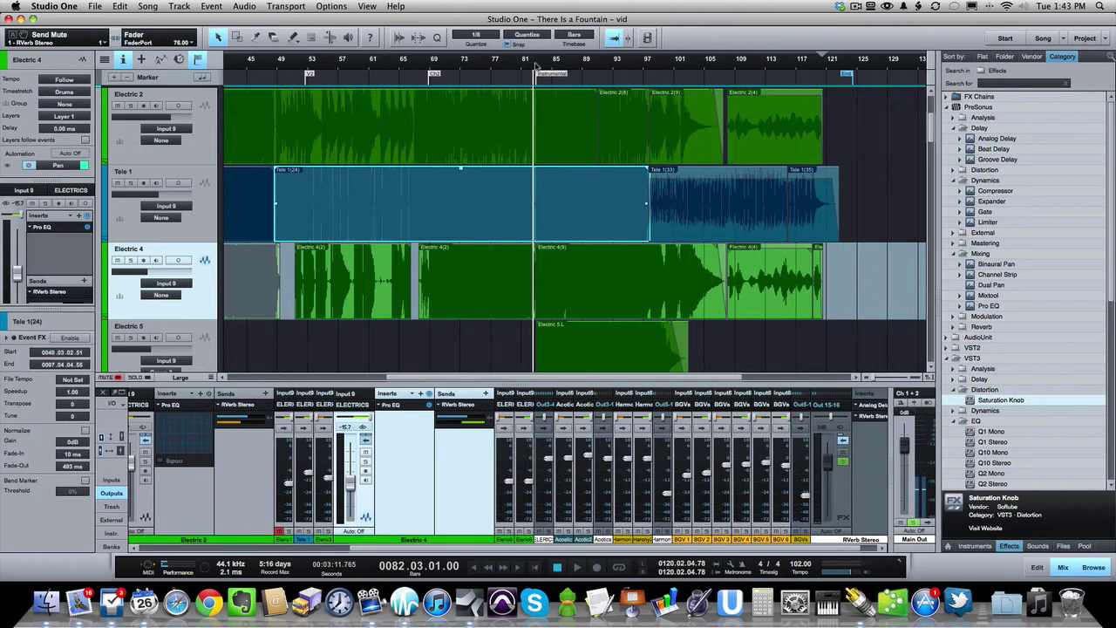
key(space)
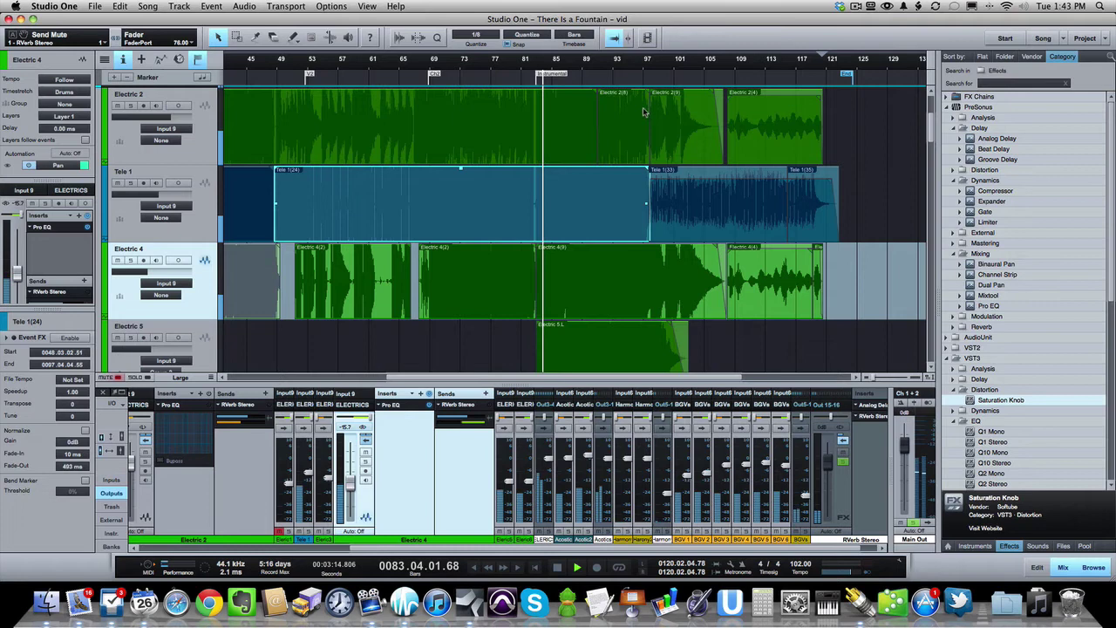
- Stop playback and zoom in on the outro guitar events around bar 105
scroll(643, 111, right, 10)
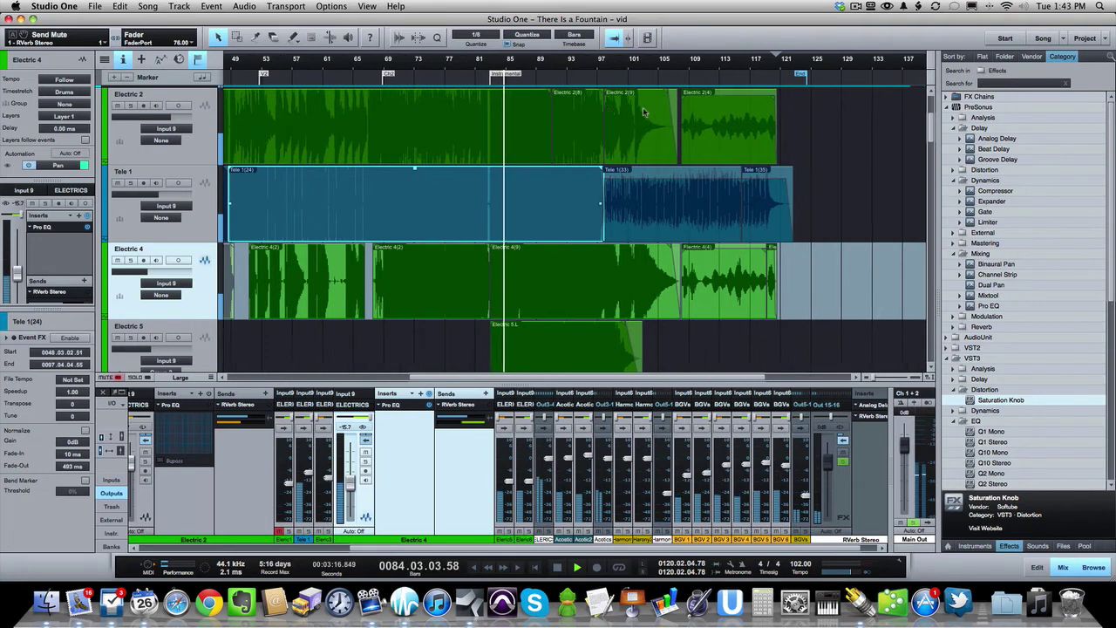
scroll(643, 112, right, 5)
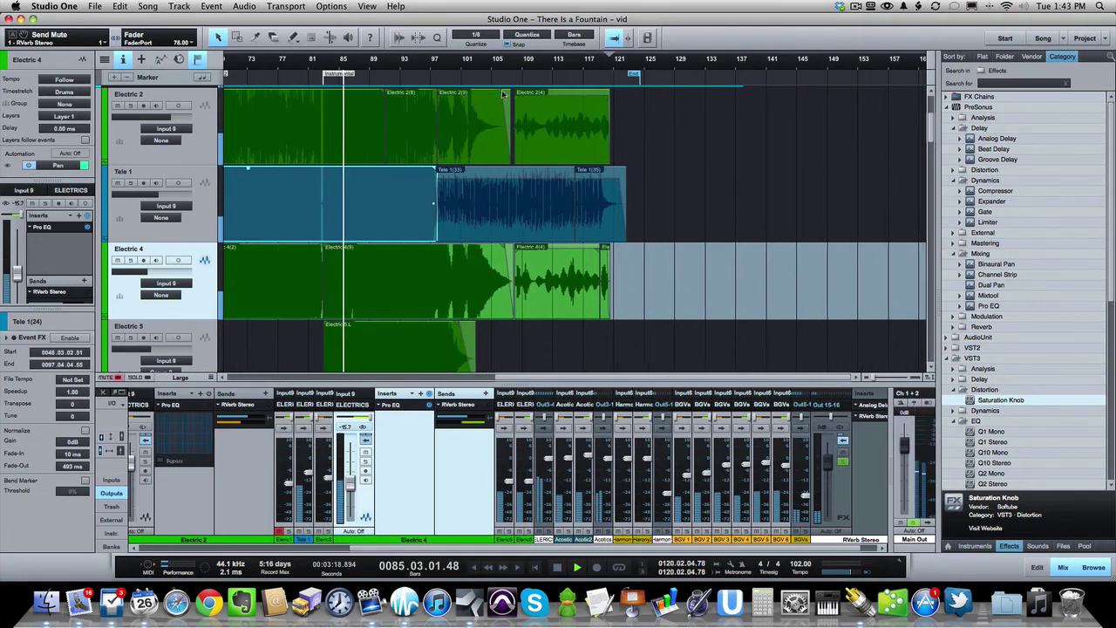
key(space)
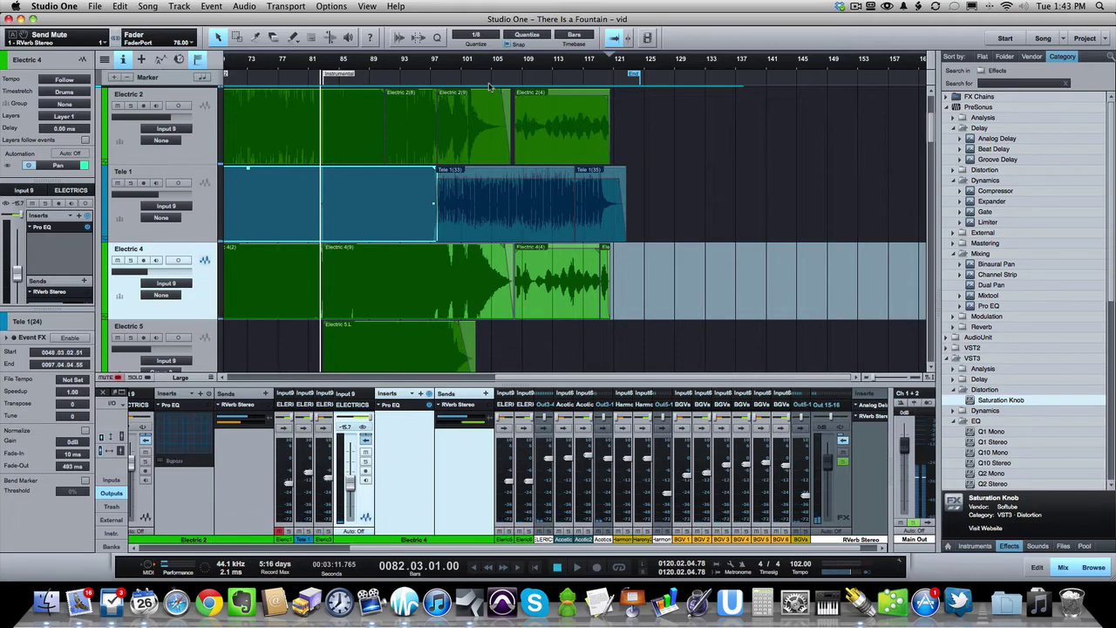
drag(518, 63, 516, 105)
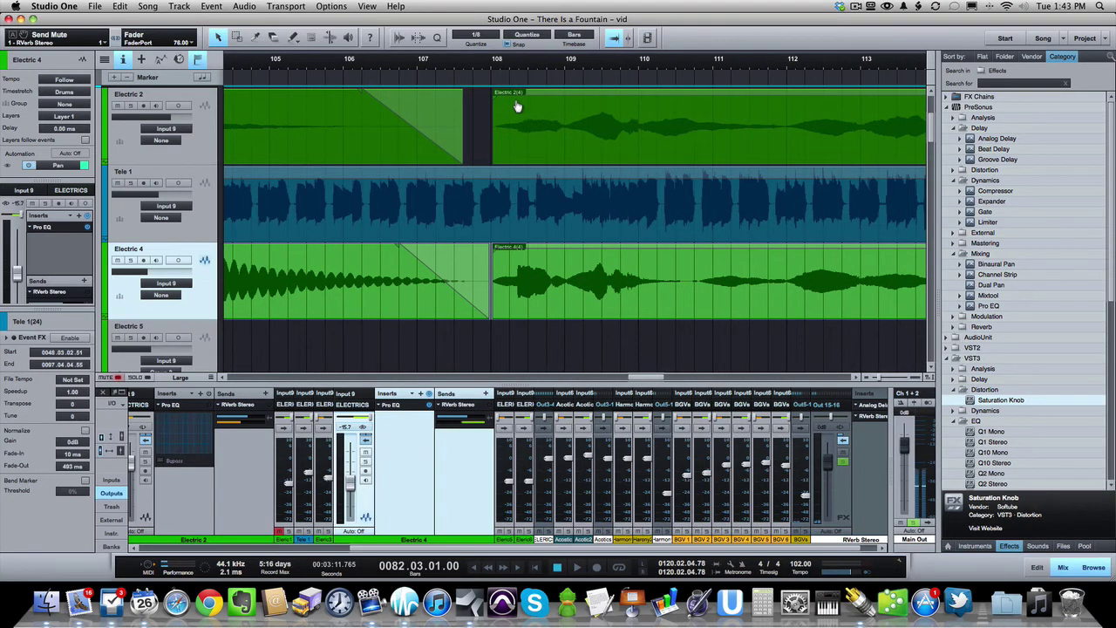
click(473, 67)
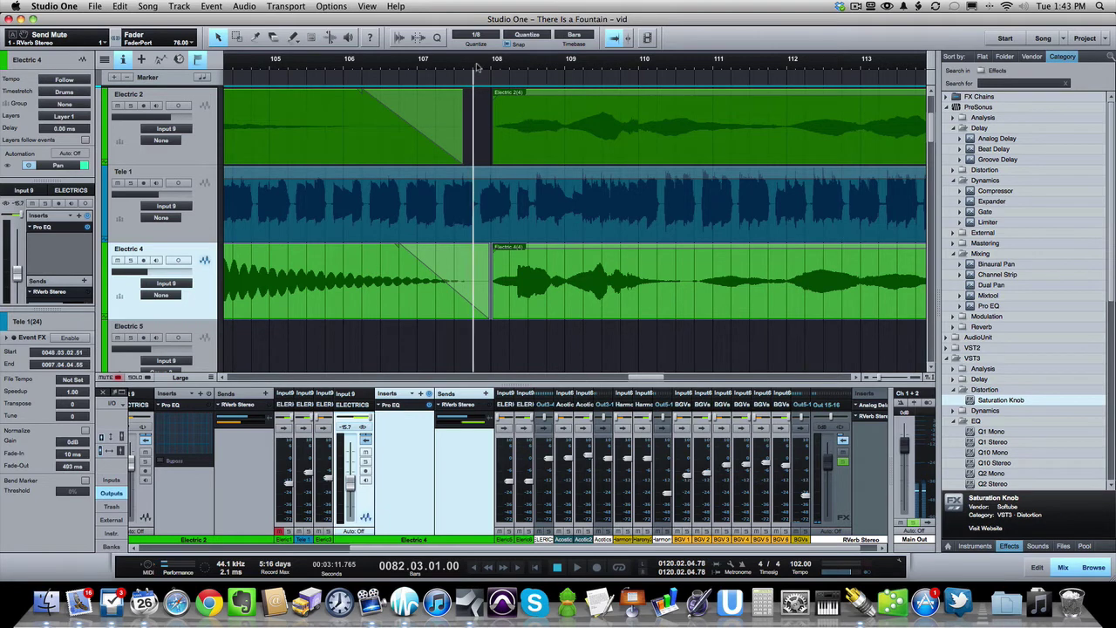
click(482, 68)
click(473, 67)
key(space)
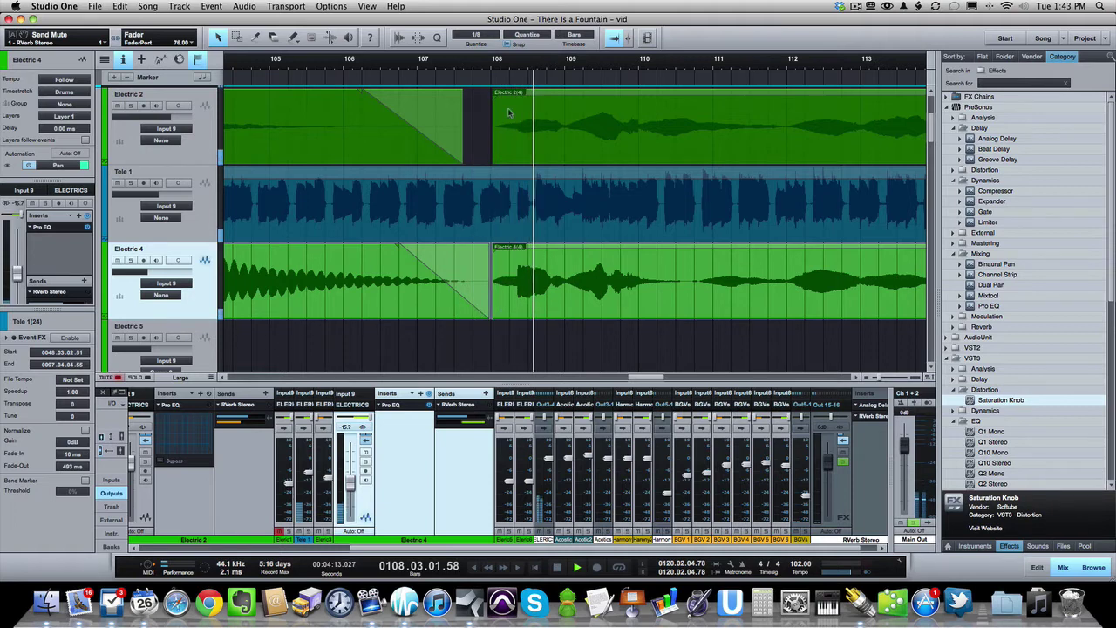
scroll(620, 225, right, 1)
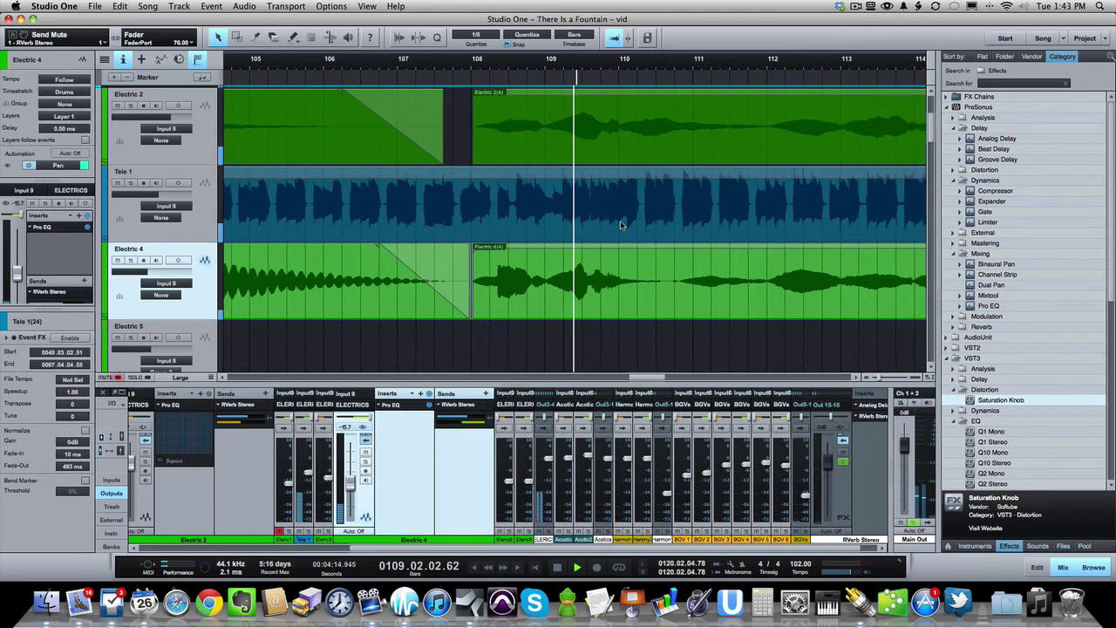
scroll(620, 225, right, 10)
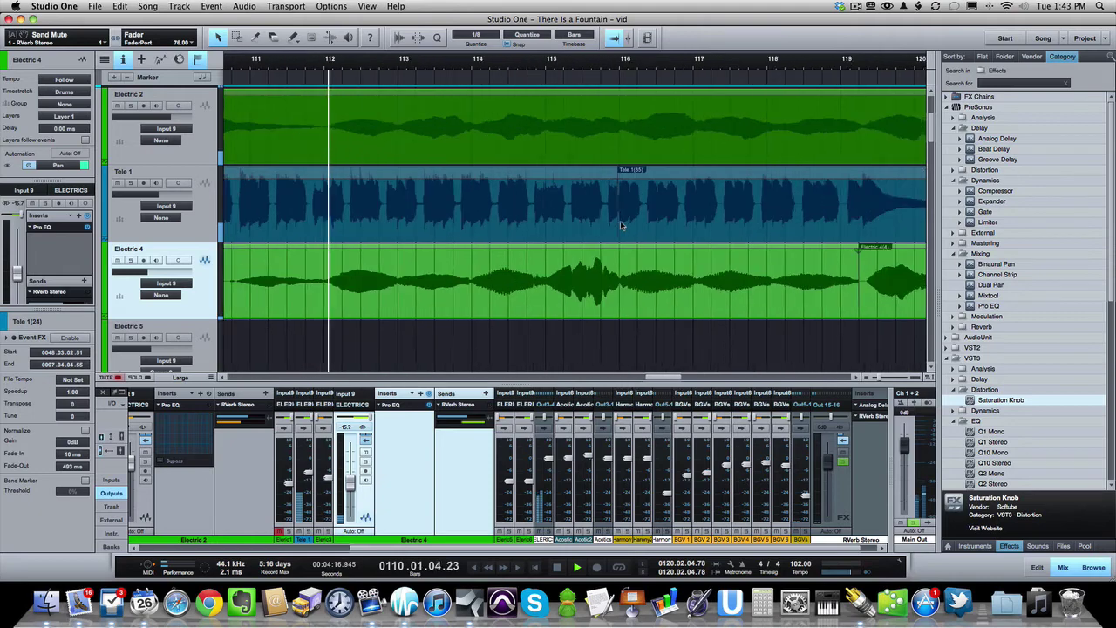
scroll(621, 225, left, 4)
scroll(620, 225, up, 3)
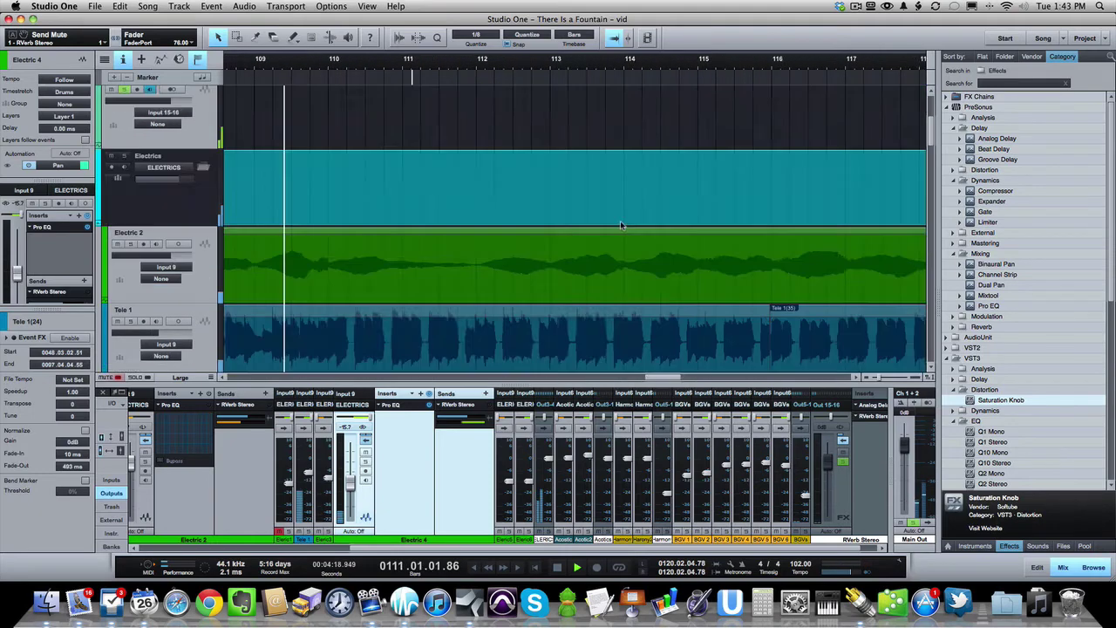
scroll(620, 225, left, 2)
scroll(619, 225, down, 2)
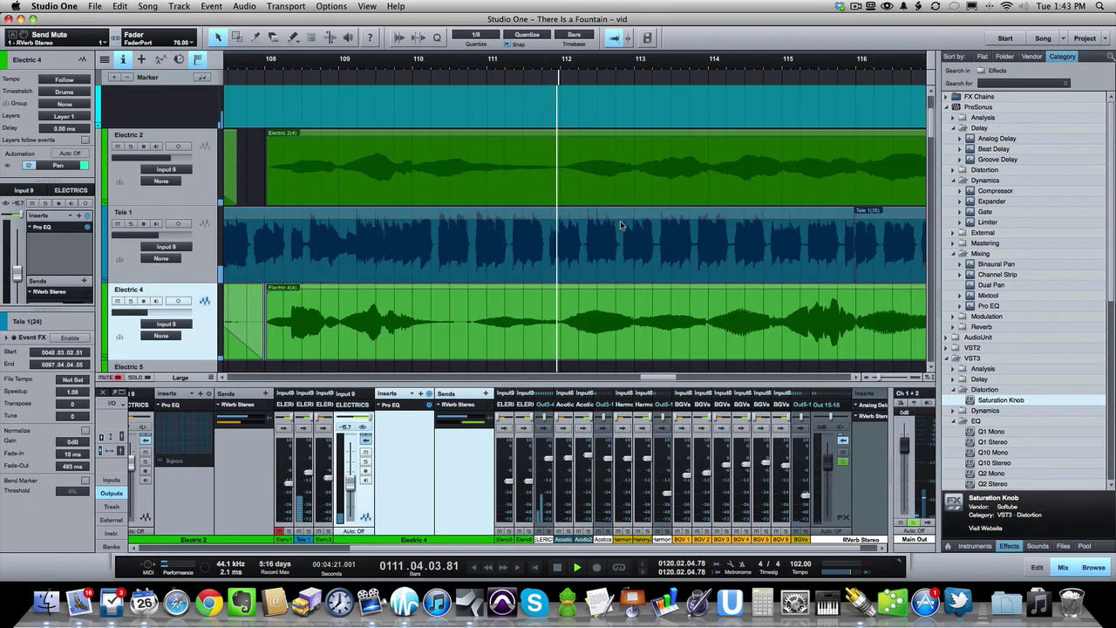
key(space)
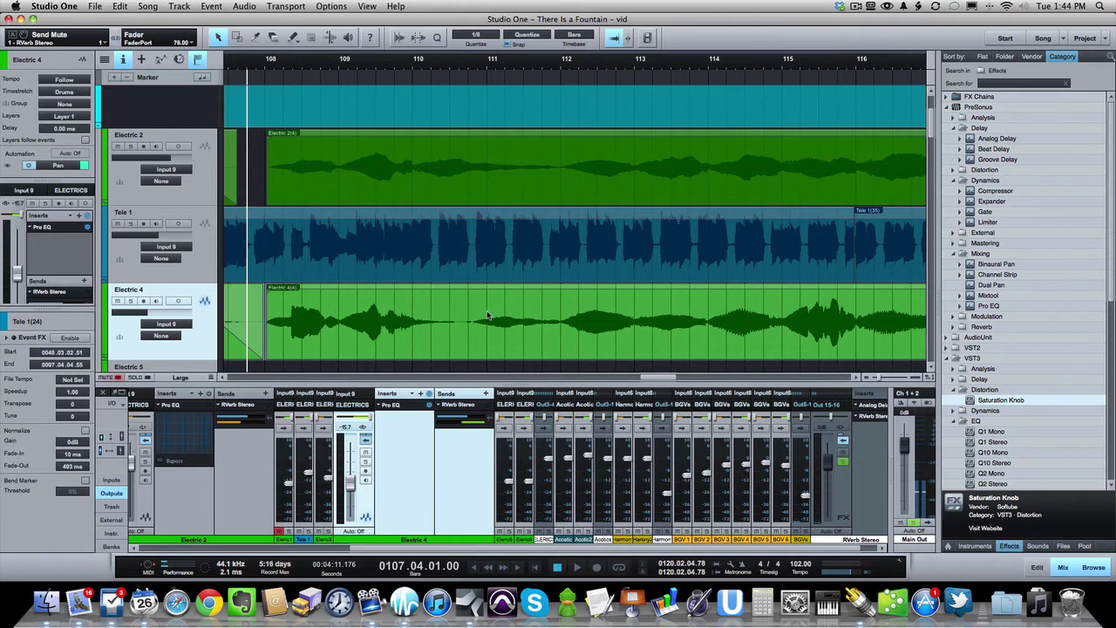
- Zoom in on the Electric 2 and Electric 4 outro ends, bars 119 to 121
click(516, 70)
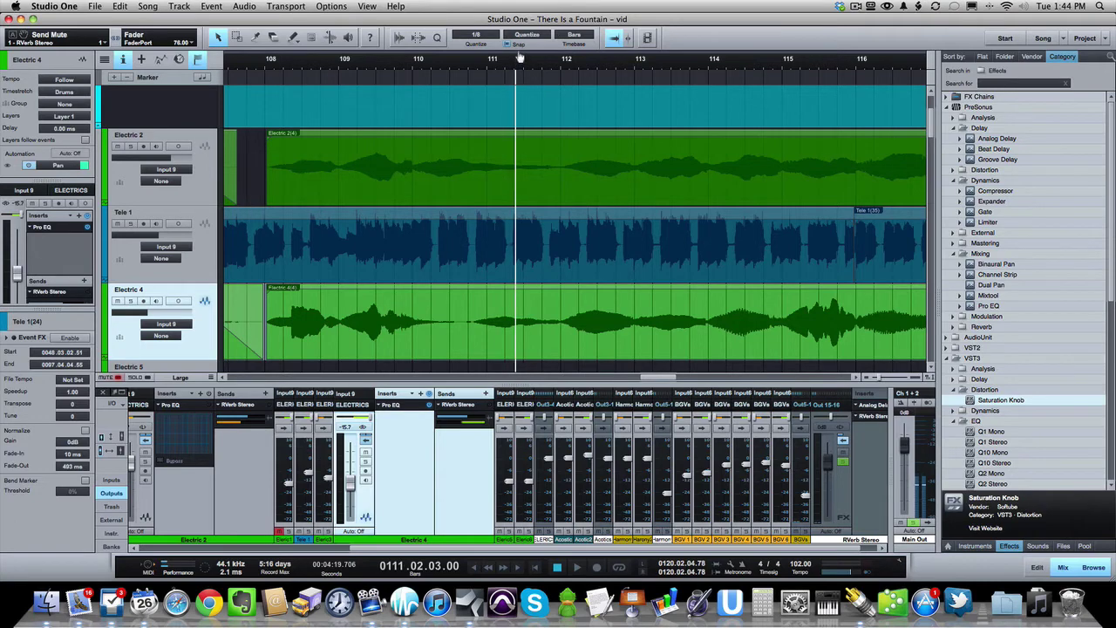
key(e)
key(e)
key(e)
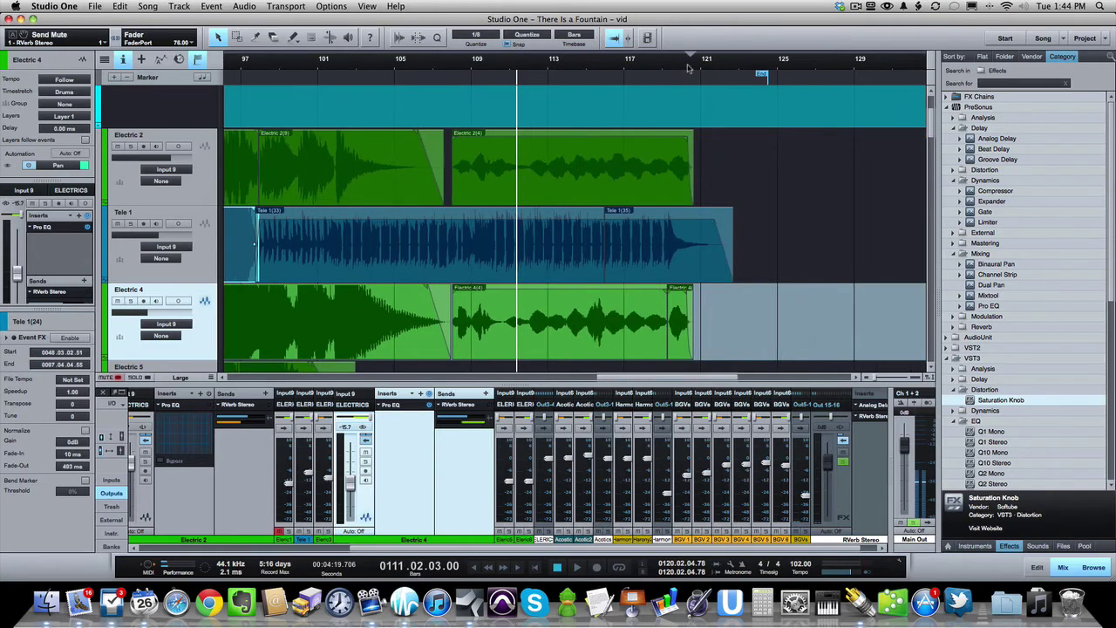
drag(687, 72, 688, 104)
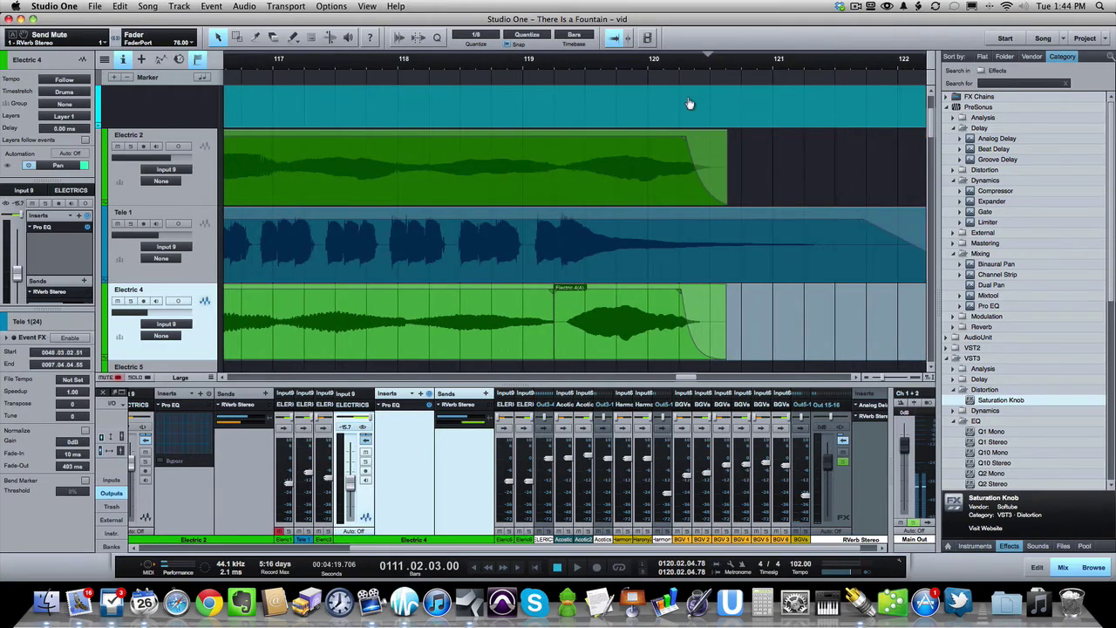
click(634, 70)
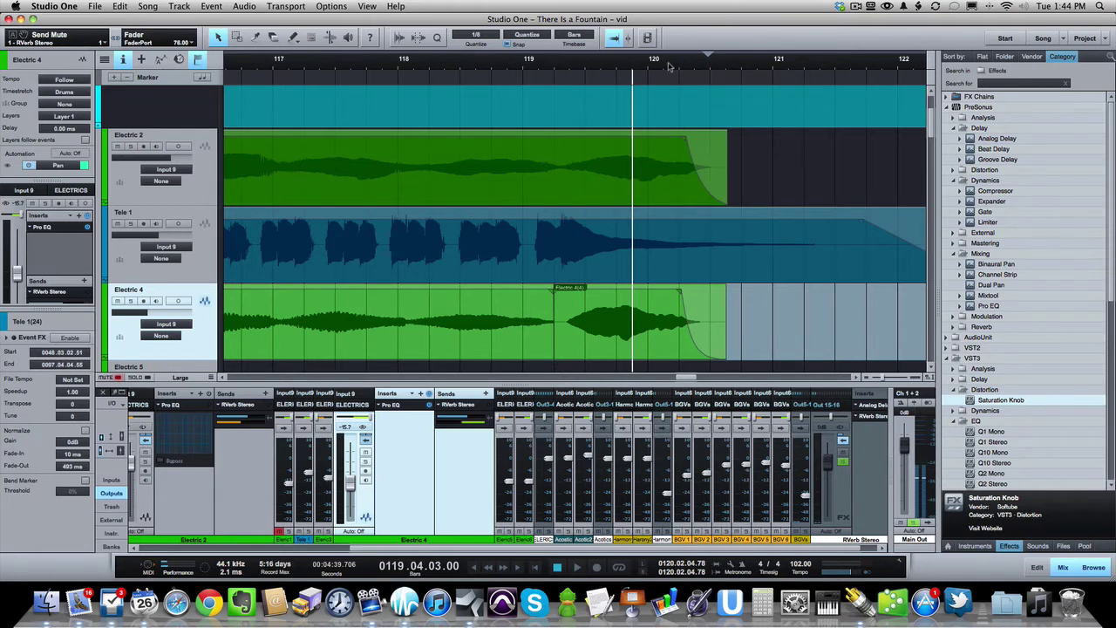
drag(670, 67, 670, 80)
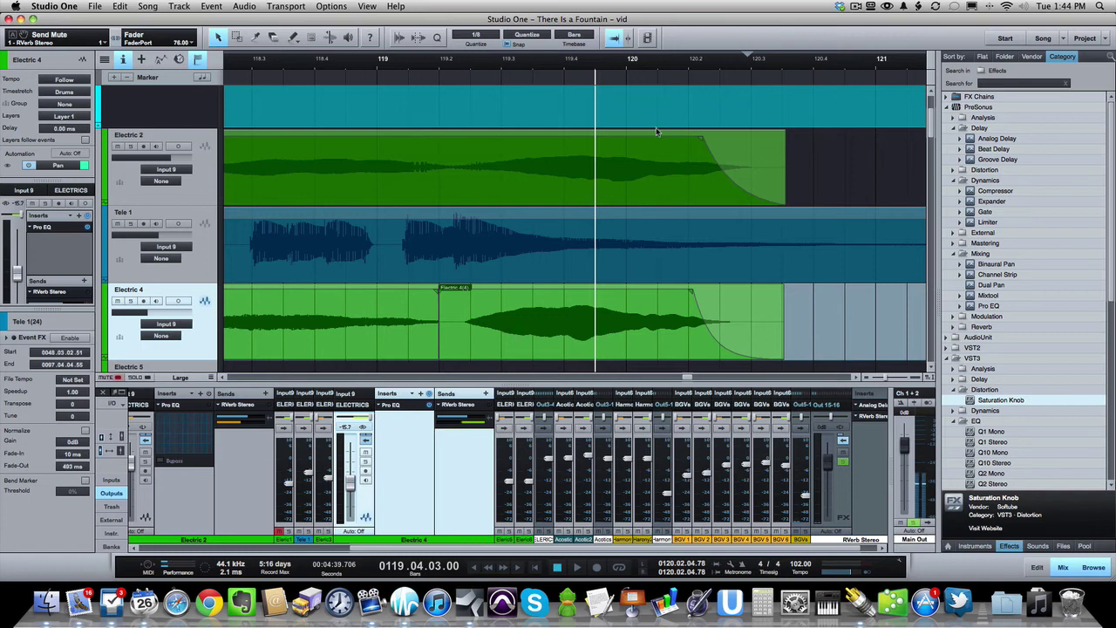
- Play the fading event ends from bar 119.2, then stop
click(475, 61)
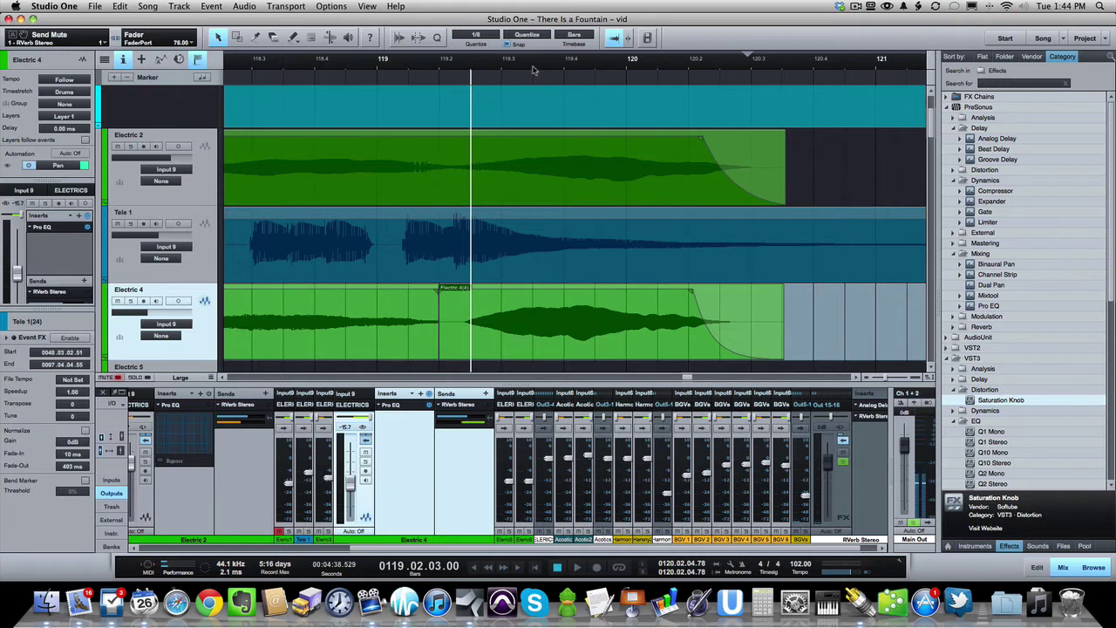
key(space)
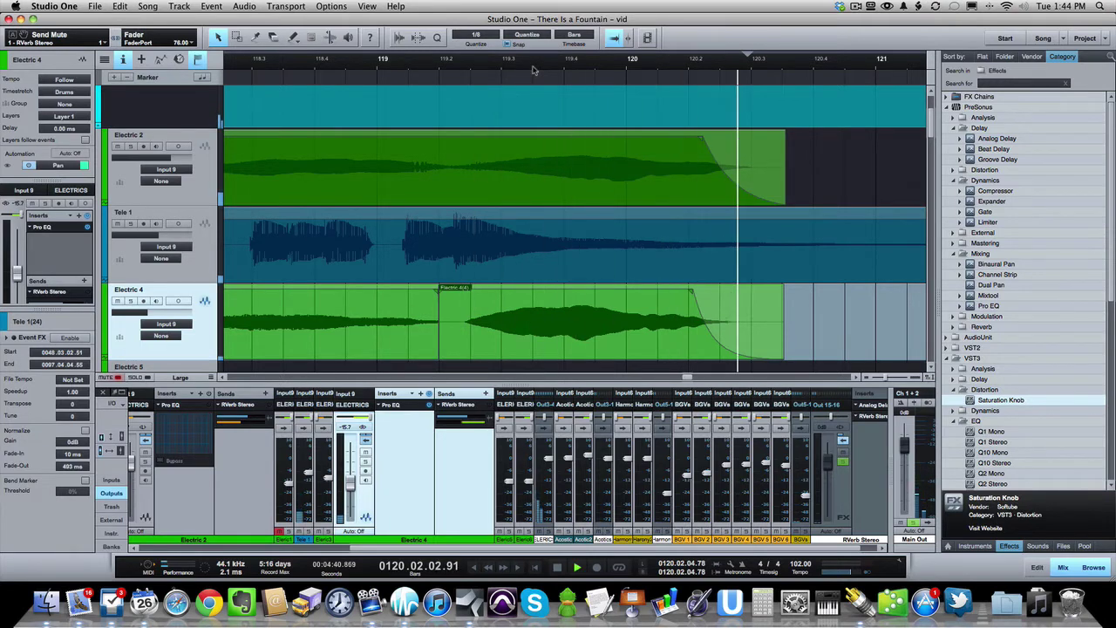
key(space)
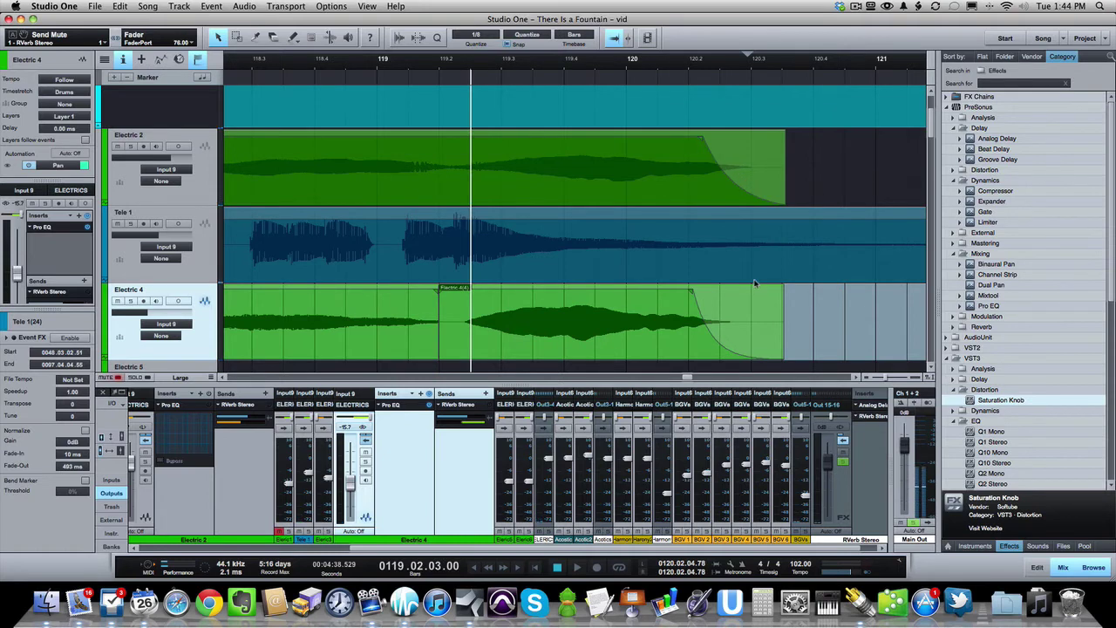
- Extend the last Electric 4 and Electric 2 events together past bar 121
click(754, 297)
click(753, 185)
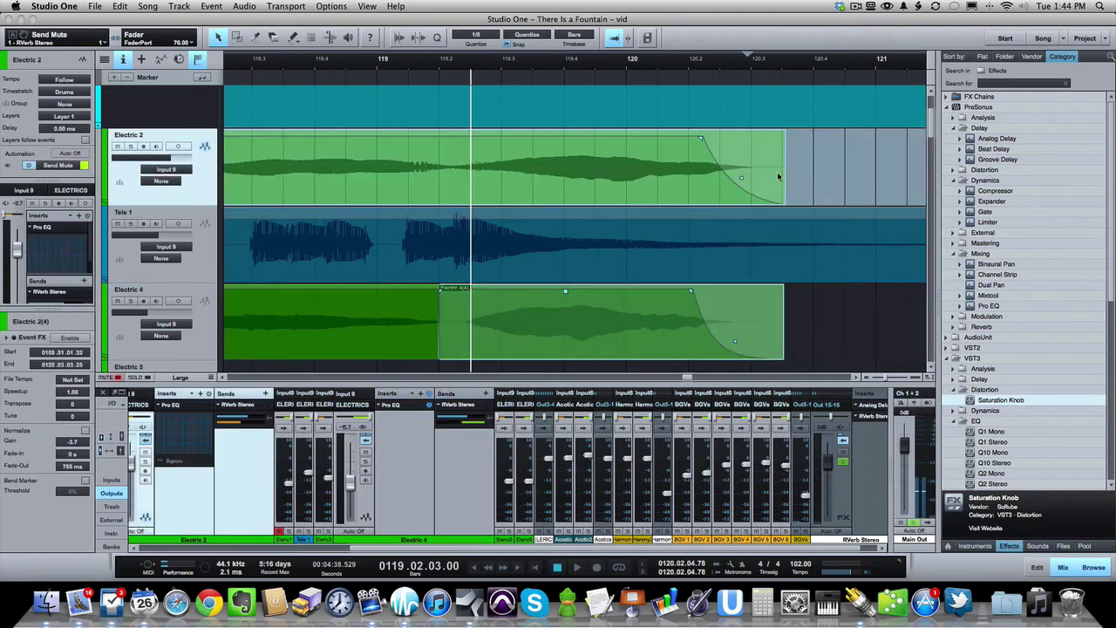
drag(788, 173, 941, 174)
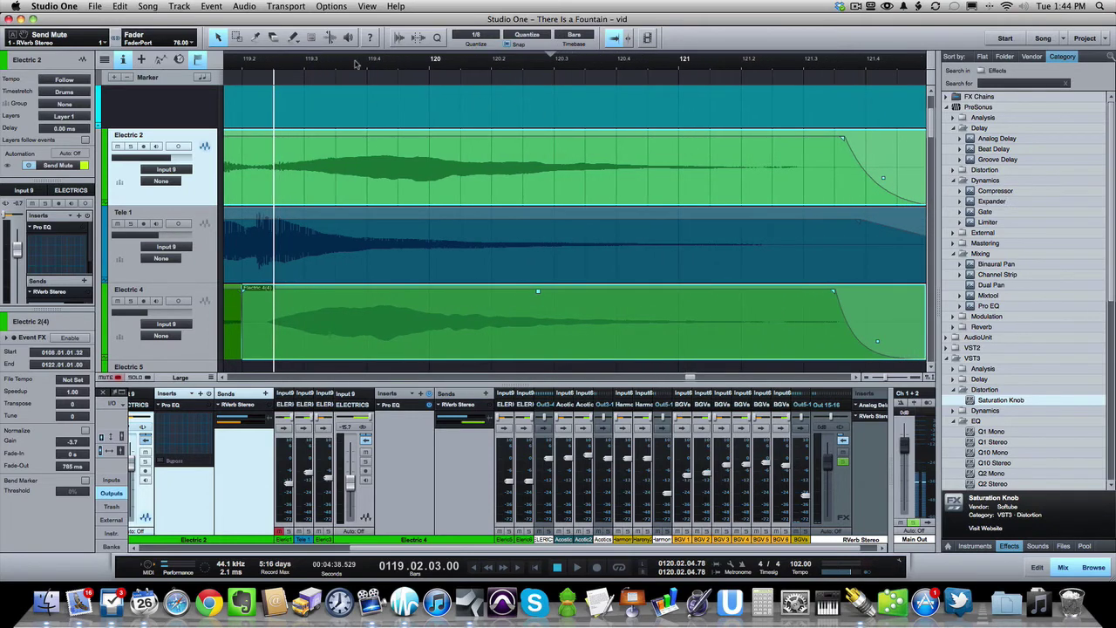
- Audition the lengthened ends from bar 119.3, then trim both events to end at 120.03.03.00
click(298, 68)
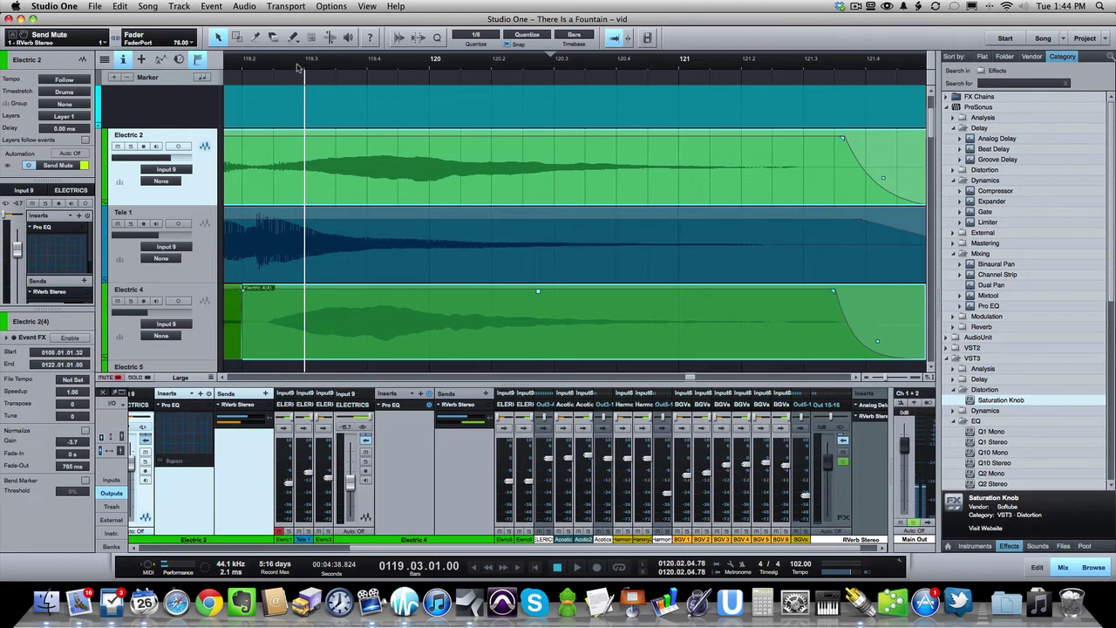
key(space)
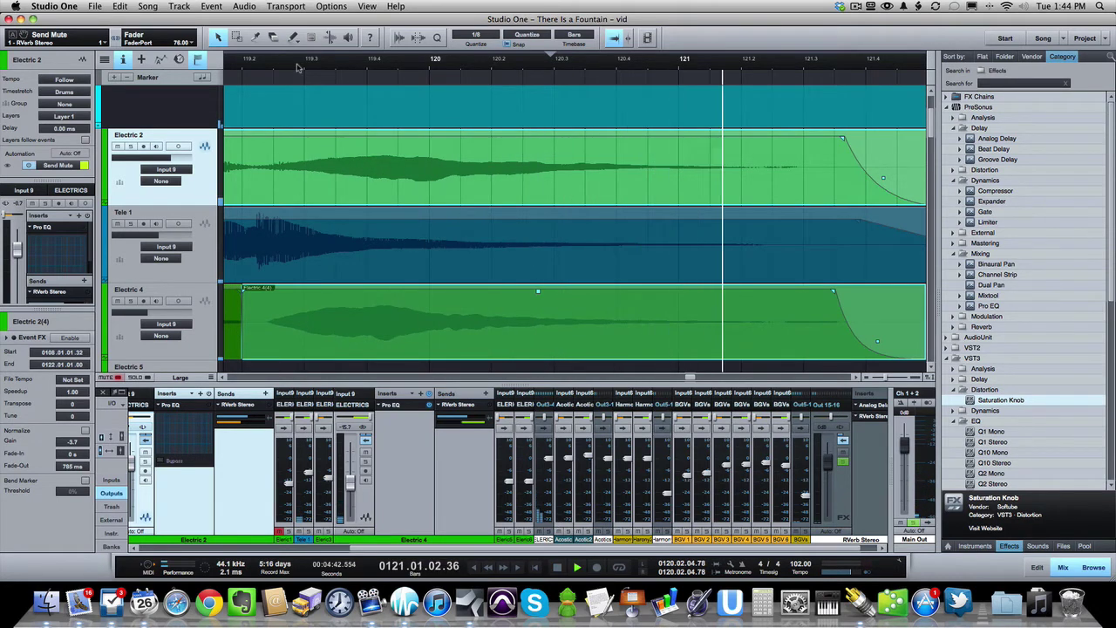
key(space)
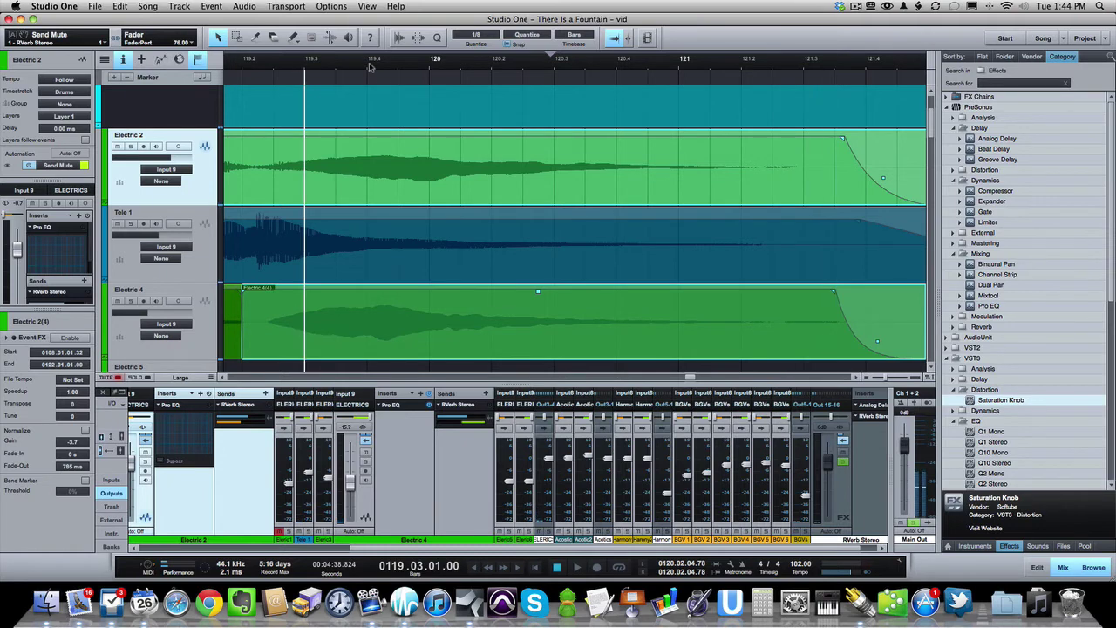
key(w)
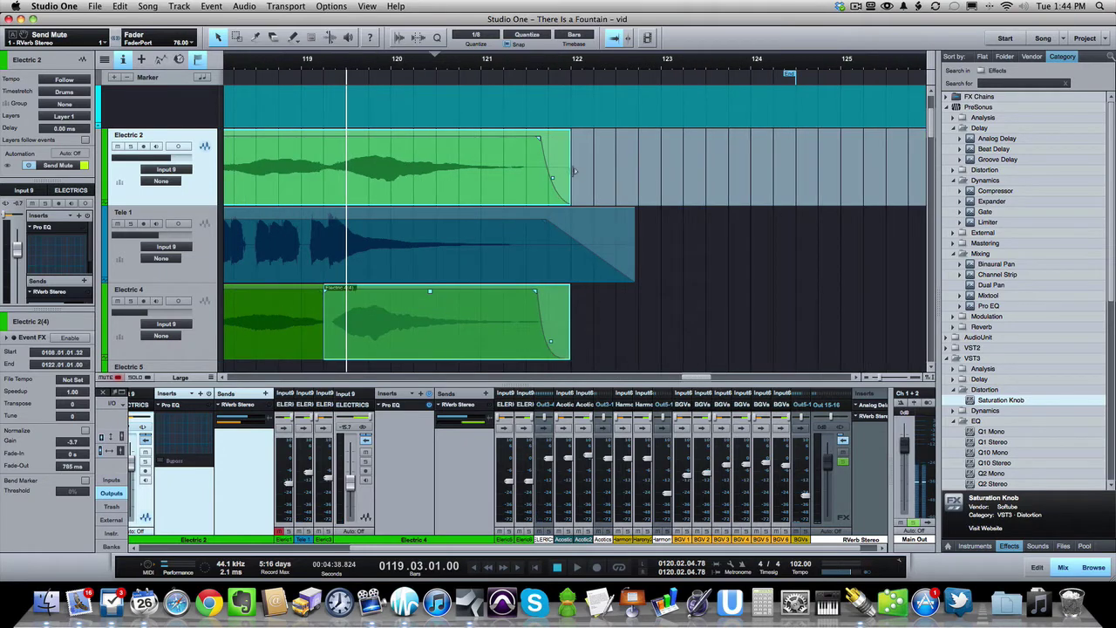
drag(572, 170, 448, 176)
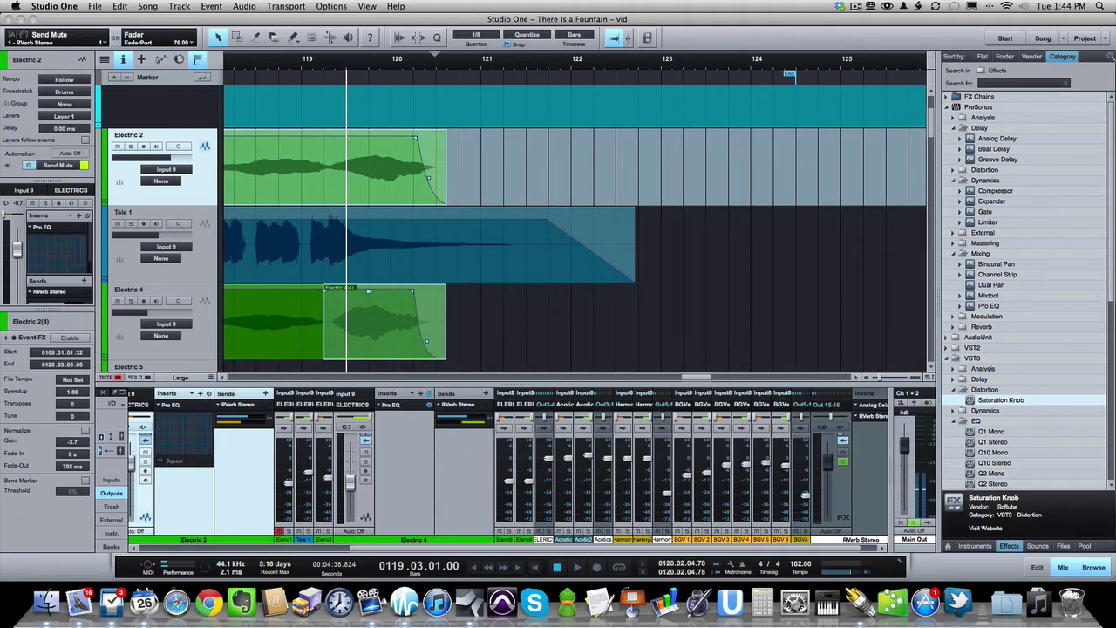
- Open the RVerb Stereo channel's Renaissance Reverberator and move its window down and right
double_click(239, 404)
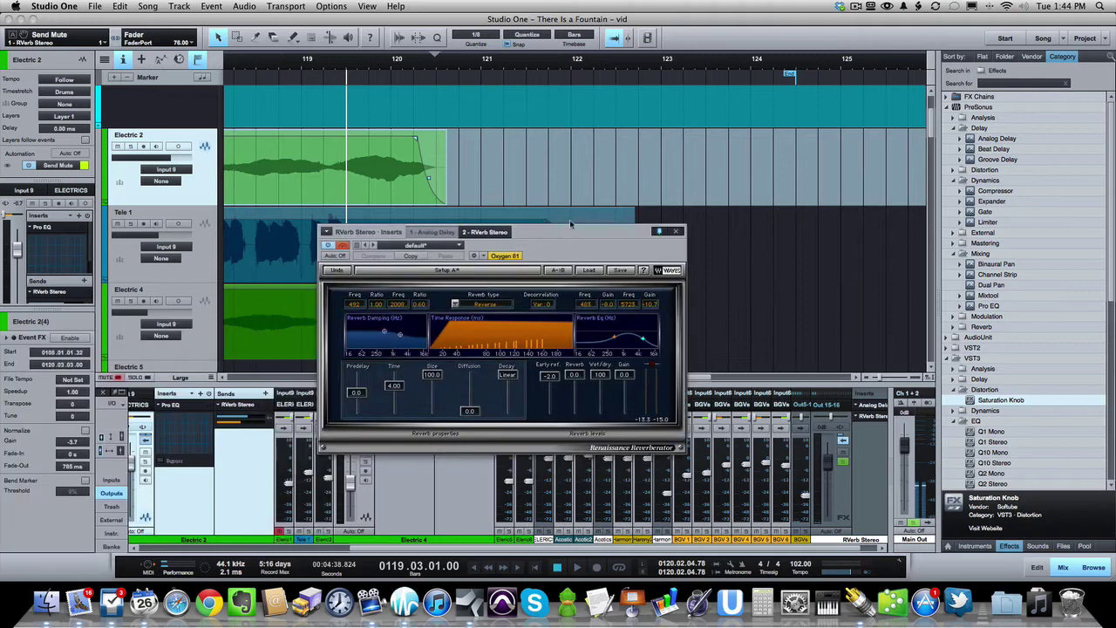
drag(558, 229, 593, 100)
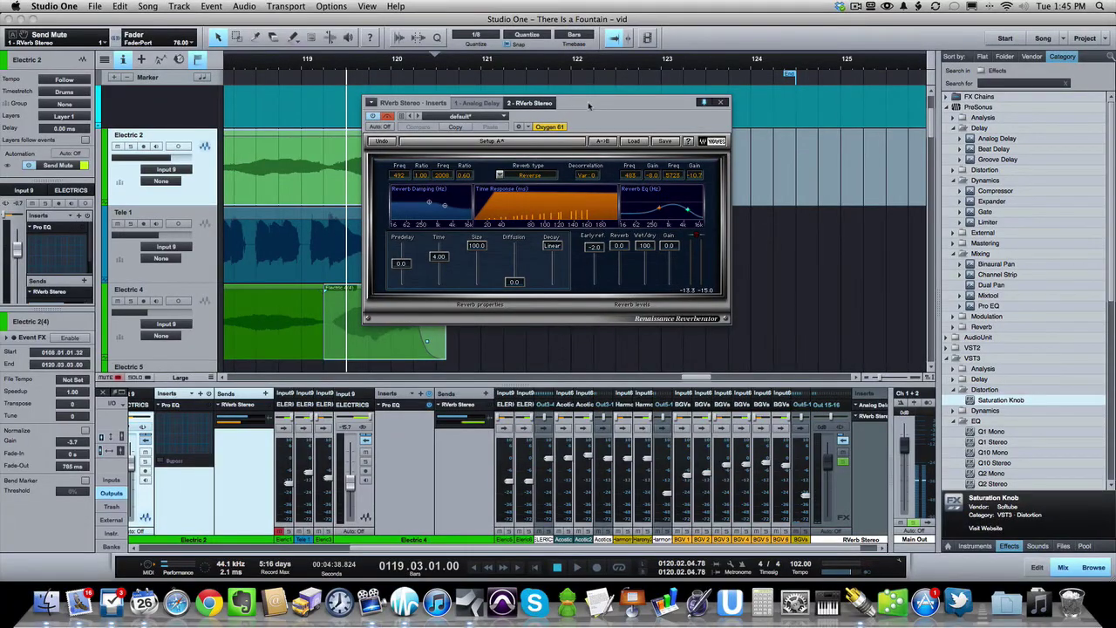
drag(588, 105, 704, 165)
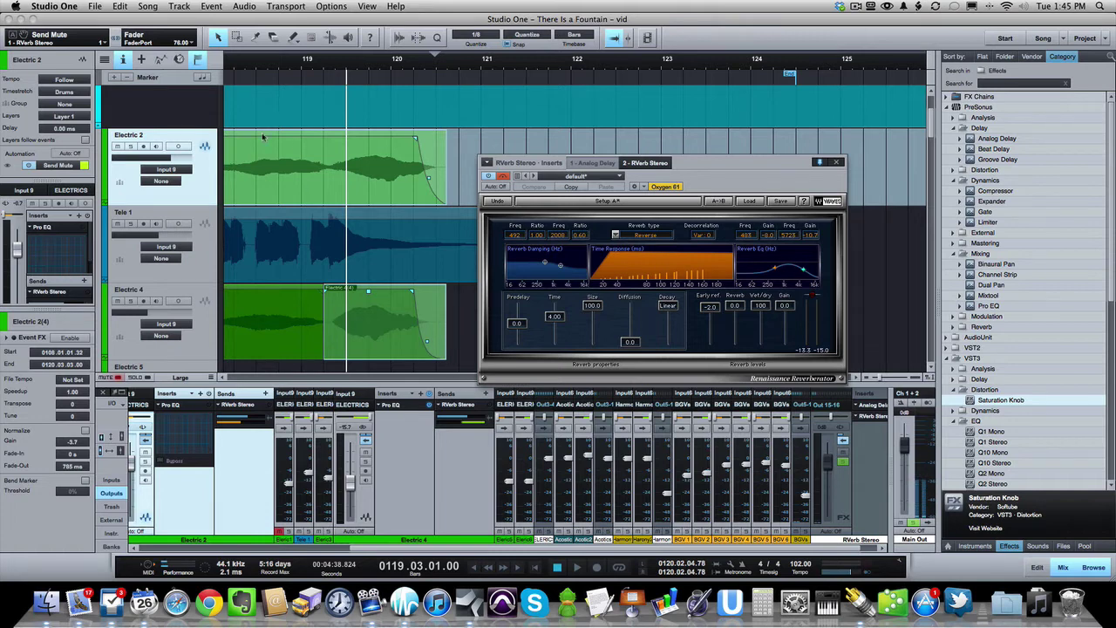
- Play from bar 108, switch the reverb on to hear it, then bypass it again
scroll(262, 137, left, 5)
scroll(312, 67, down, 5)
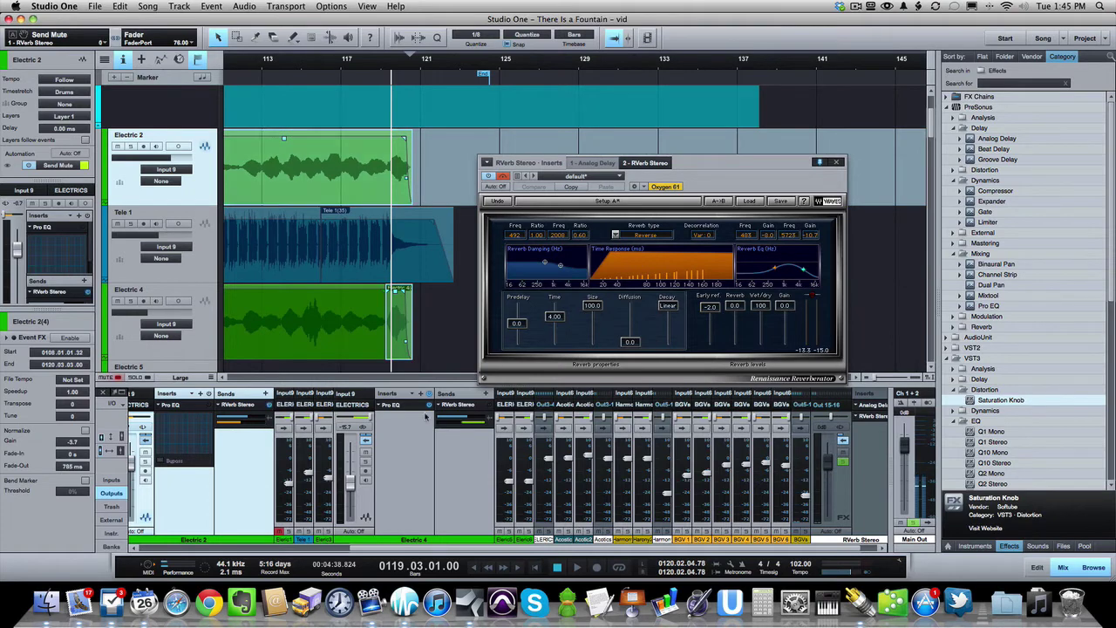
scroll(370, 62, left, 8)
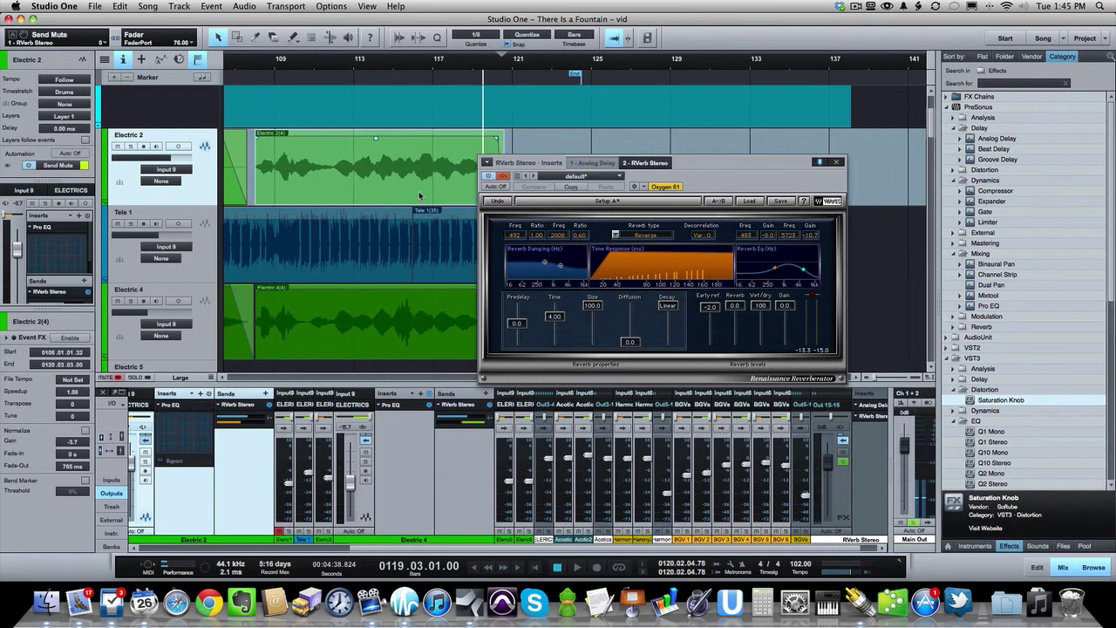
click(353, 67)
key(space)
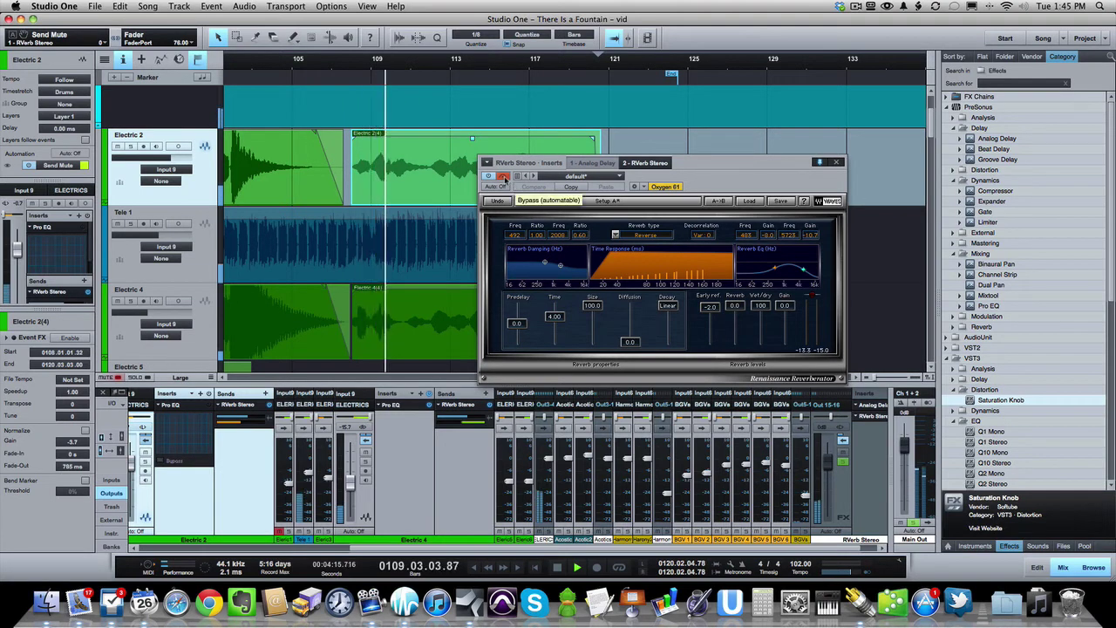
click(504, 177)
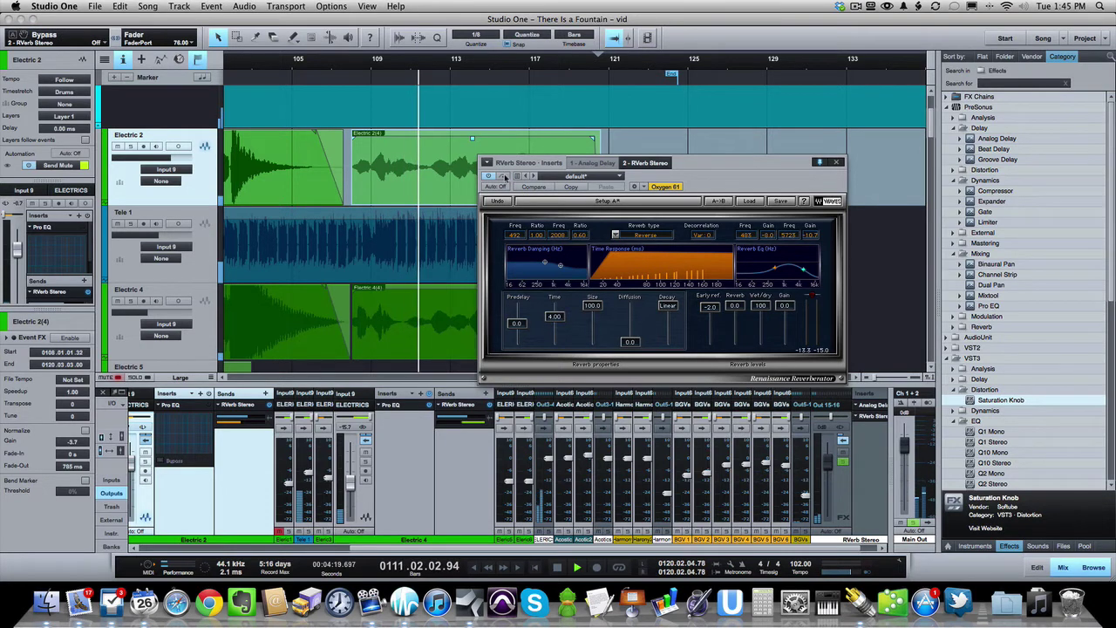
click(504, 177)
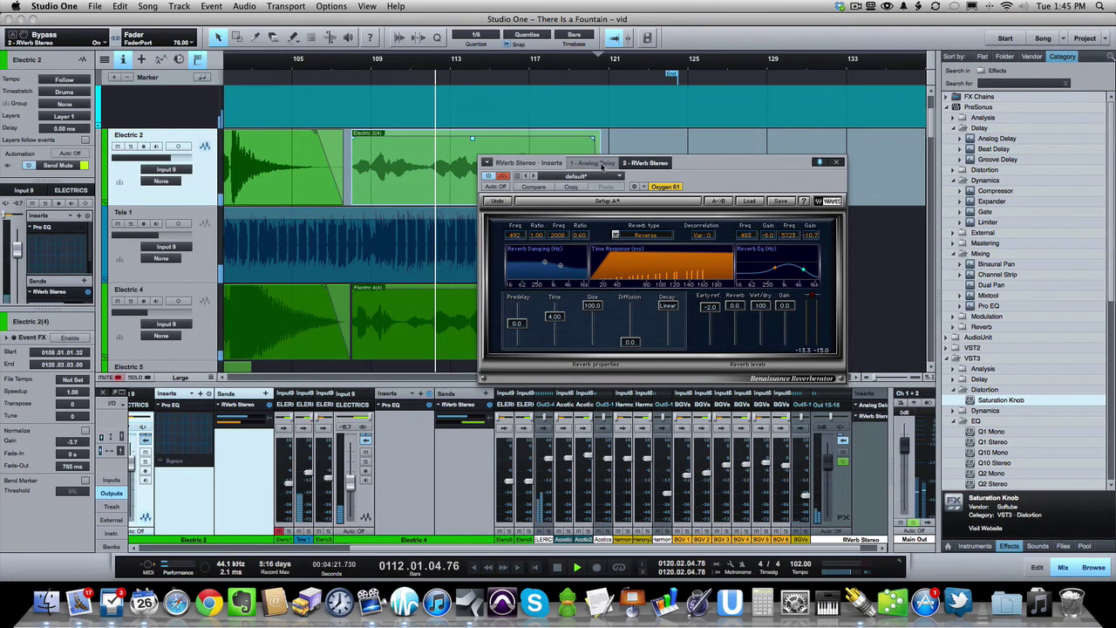
- Show the channel's Analog Delay plugin, stop playback, and move its window left and down
click(600, 164)
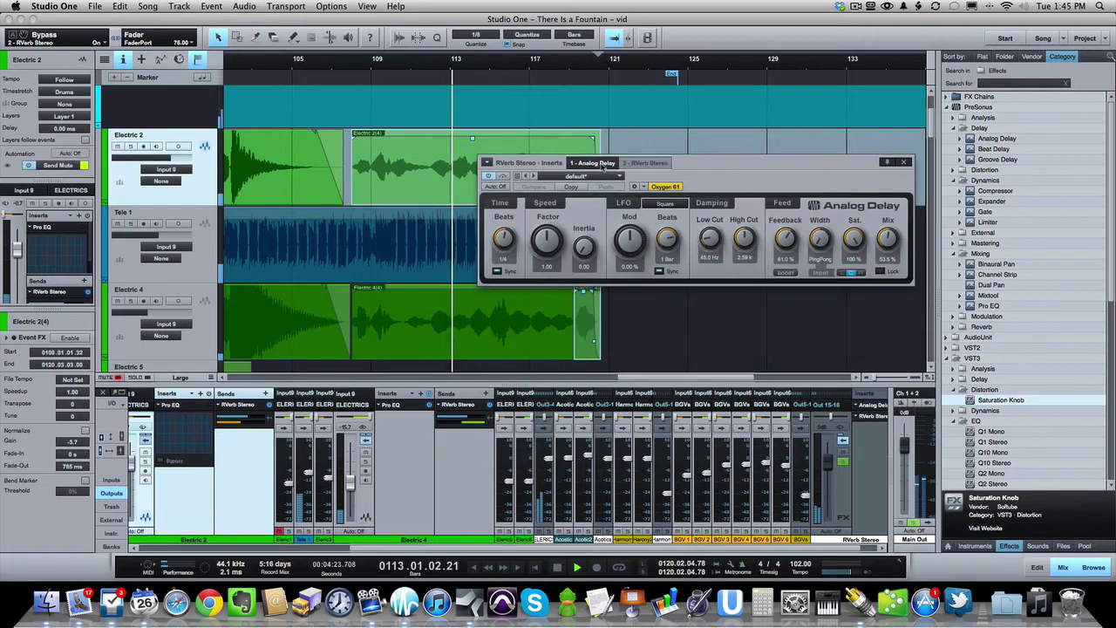
key(space)
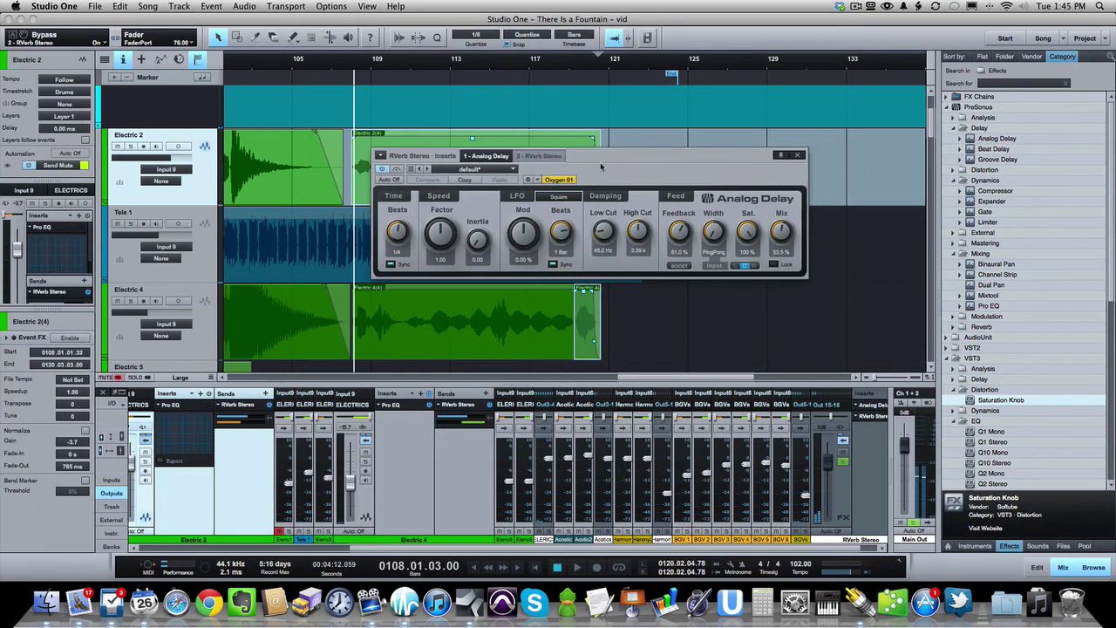
drag(603, 160, 583, 187)
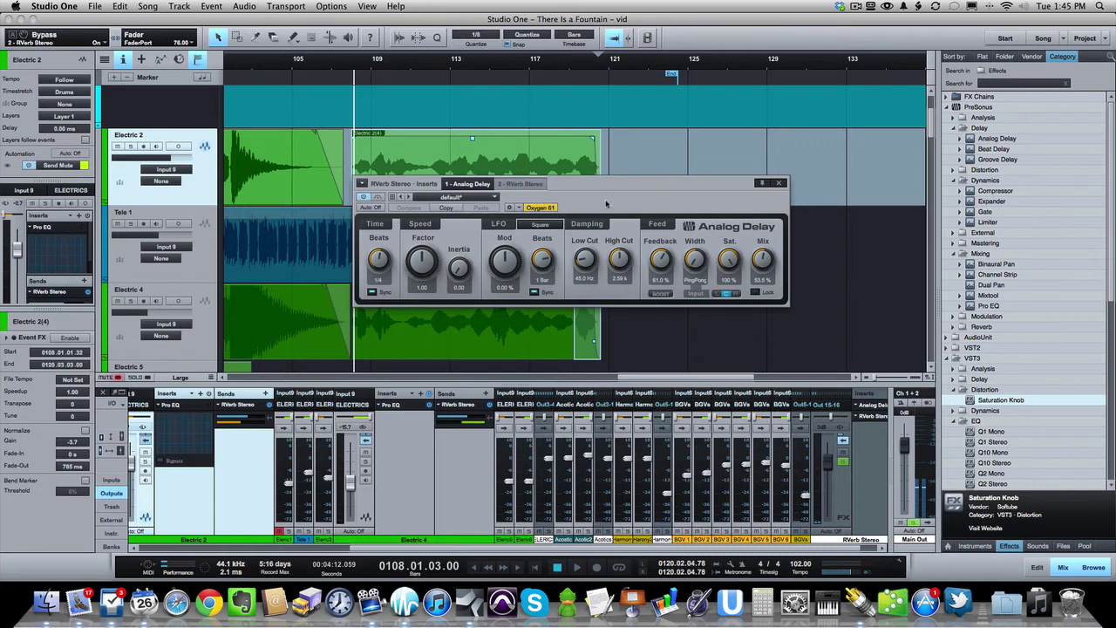
- Mute Tele 1 and play the outro from bar 108, then stop
click(344, 63)
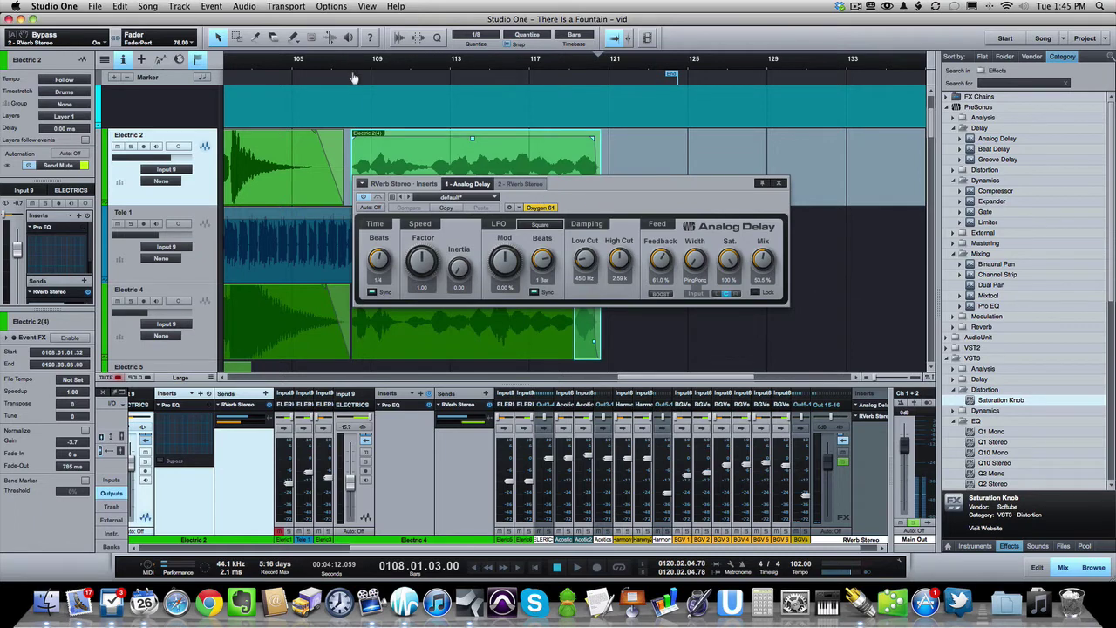
key(e)
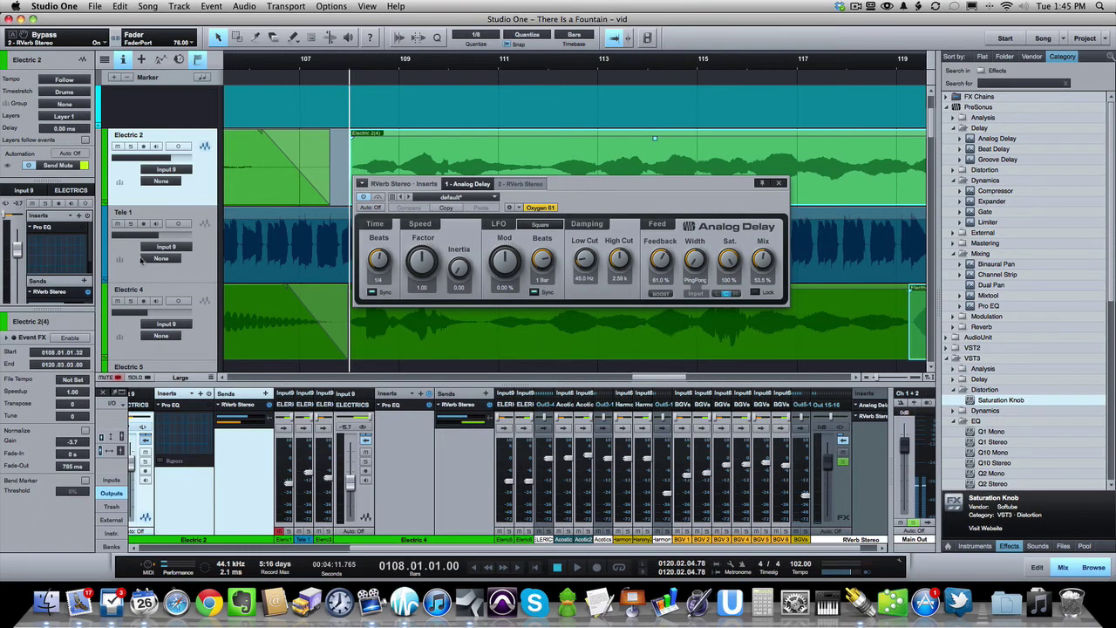
click(118, 224)
key(space)
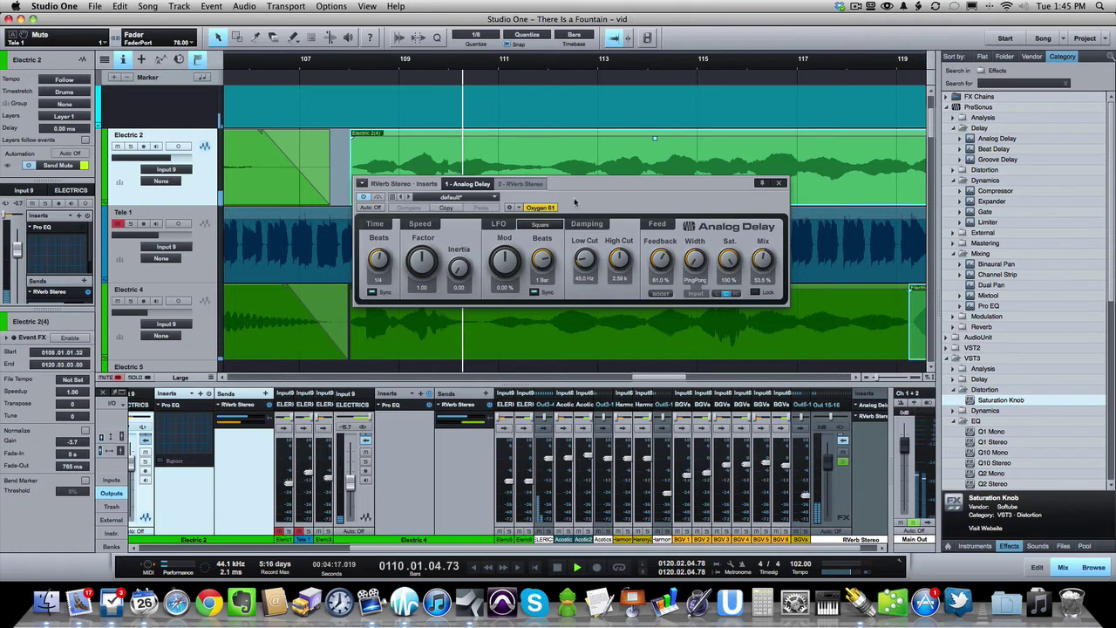
key(space)
scroll(602, 145, right, 10)
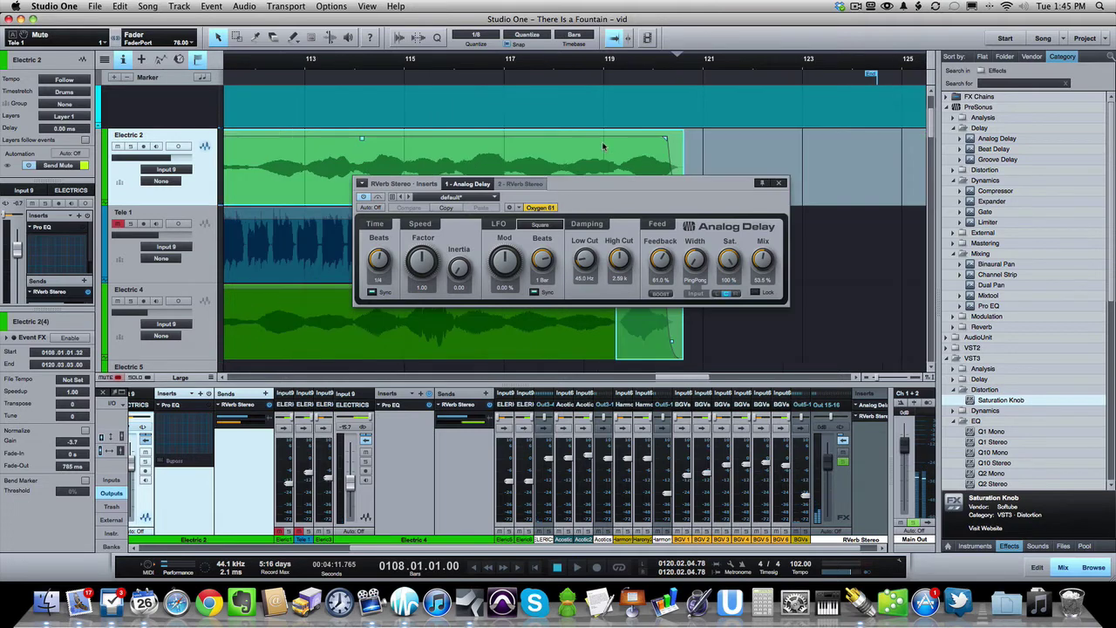
scroll(575, 122, left, 3)
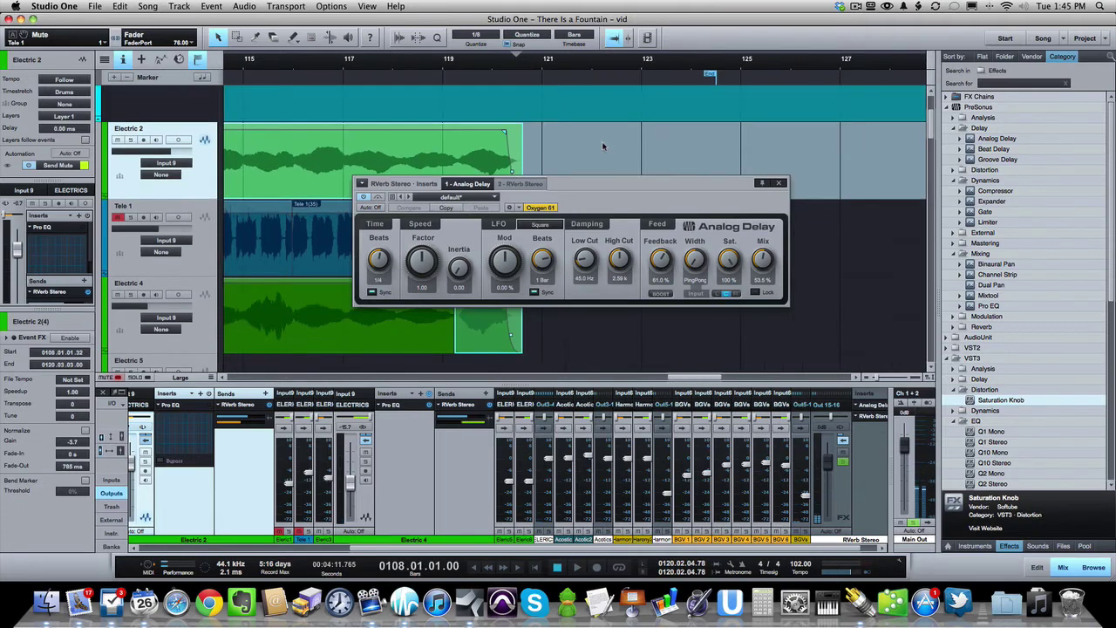
- Play the ending from bar 117 through the Analog Delay with Tele 1 muted, then stop
click(479, 63)
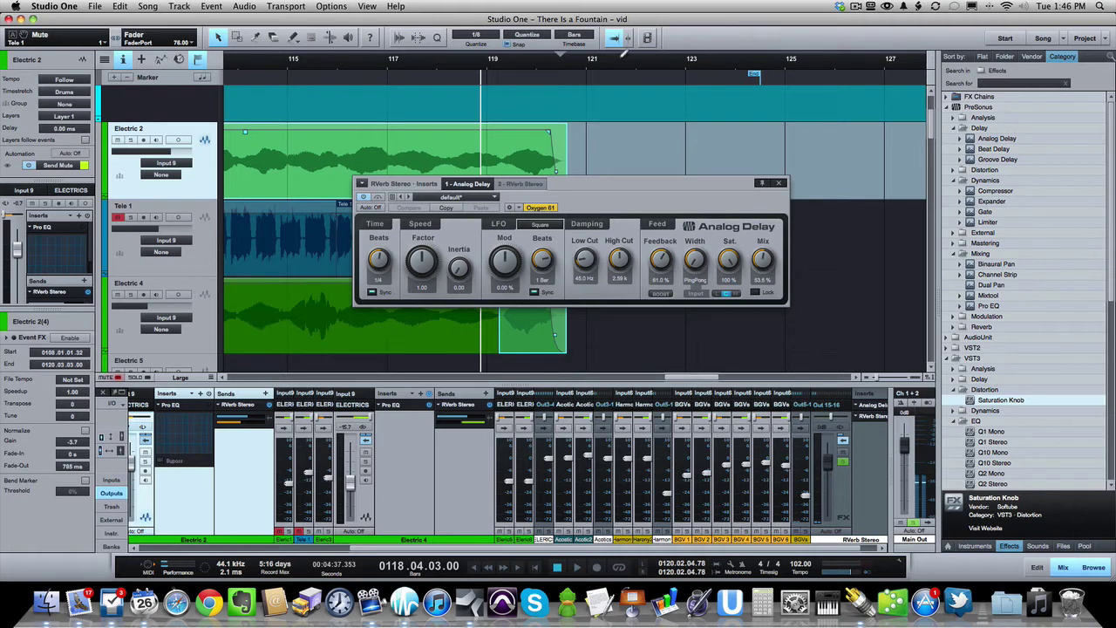
click(418, 70)
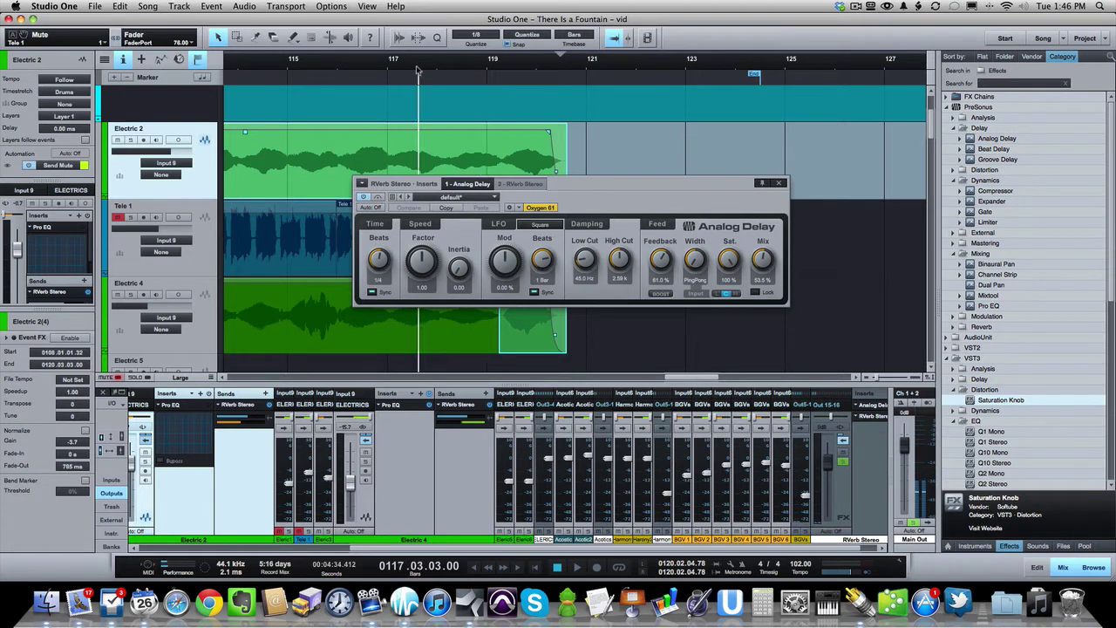
key(space)
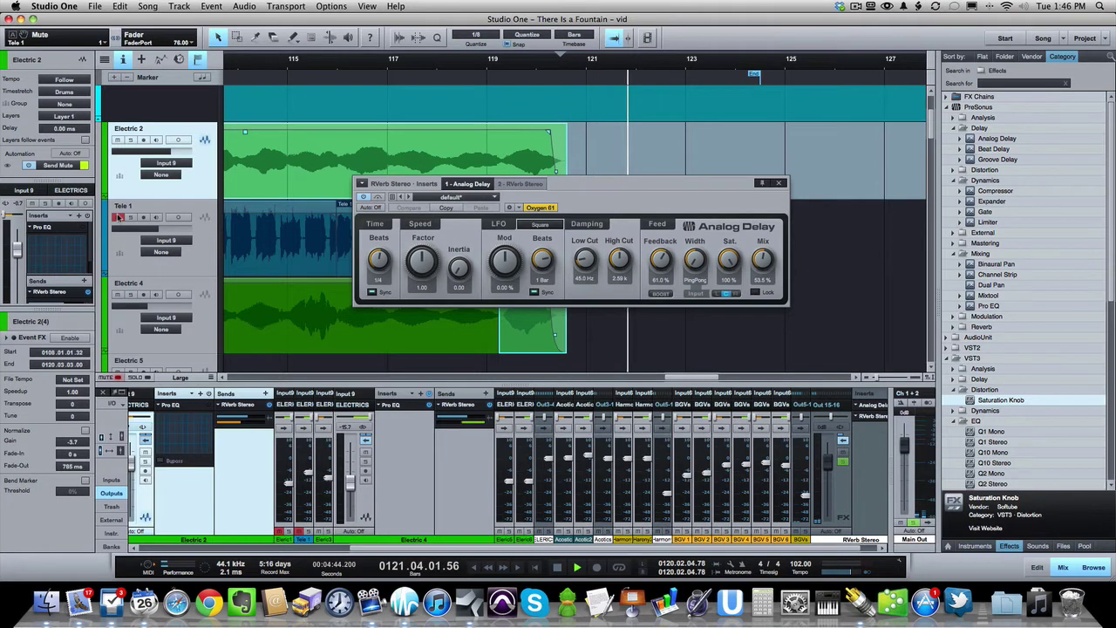
key(space)
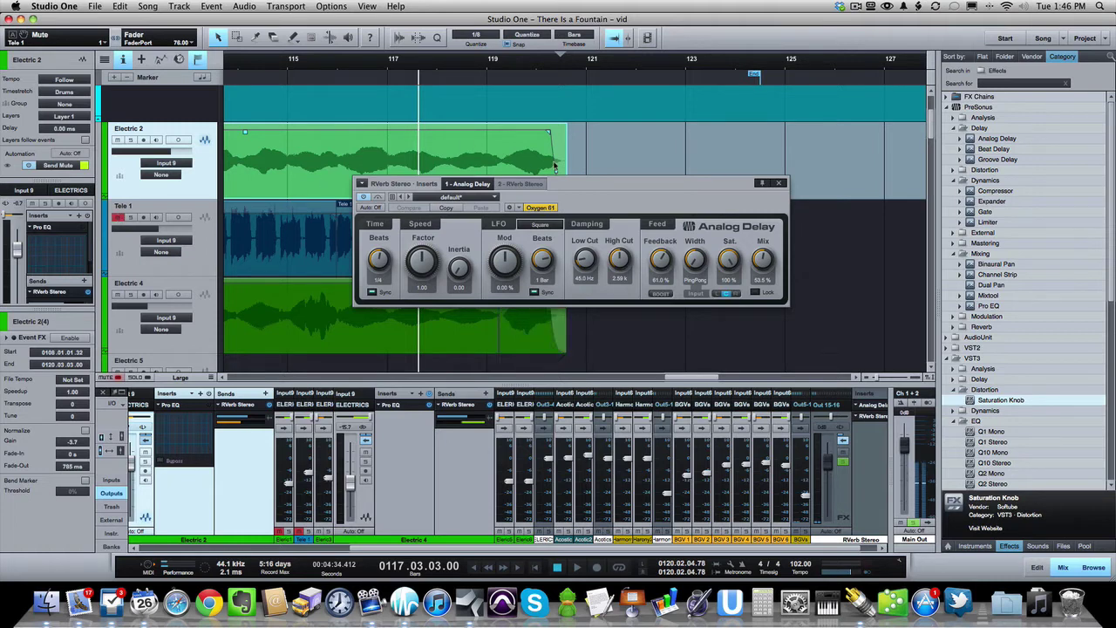
- Close the Analog Delay window and move the playhead back to bar 115
click(780, 182)
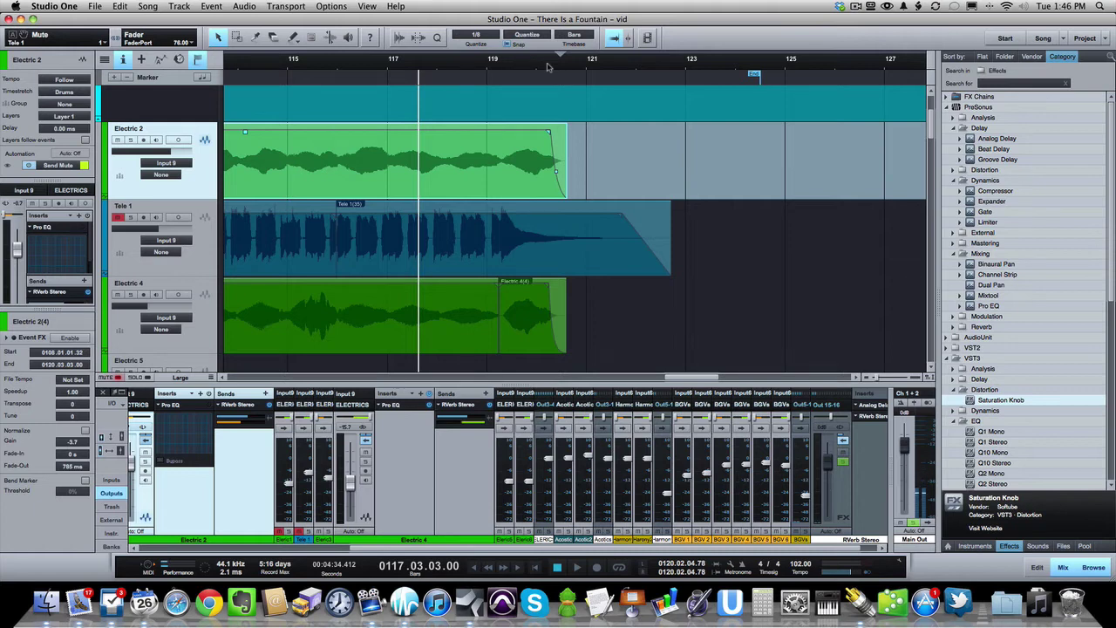
scroll(547, 68, down, 4)
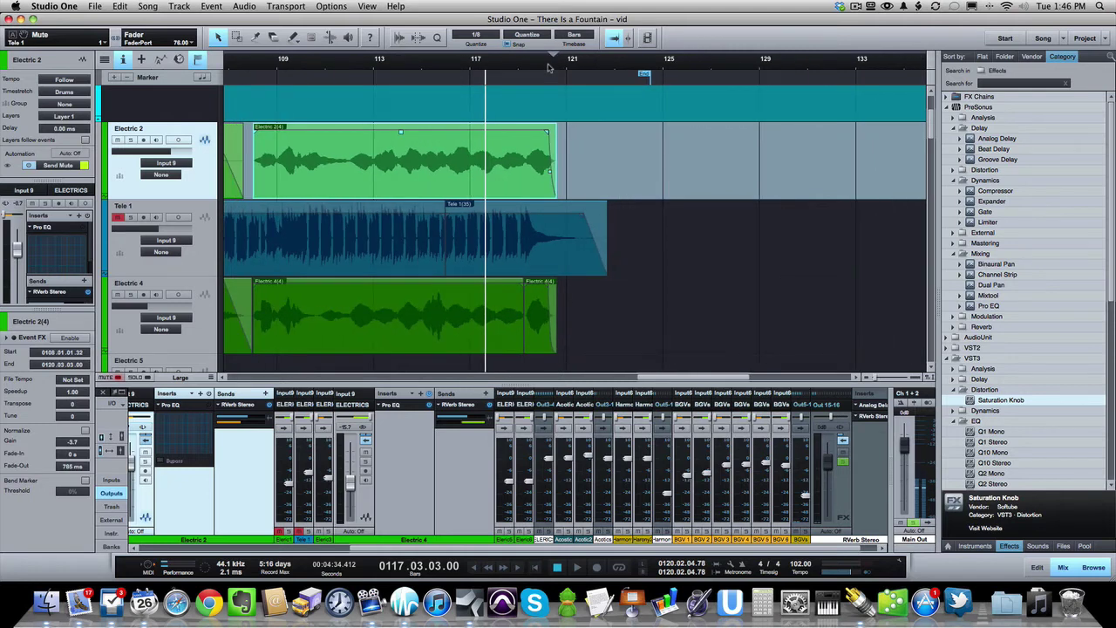
click(548, 67)
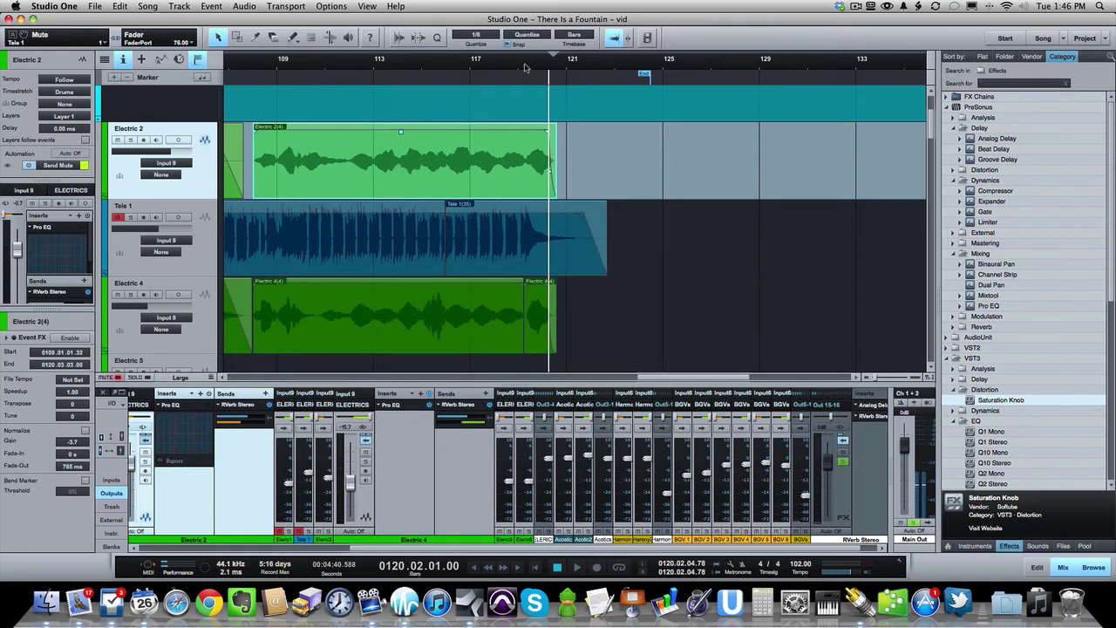
scroll(502, 67, down, 3)
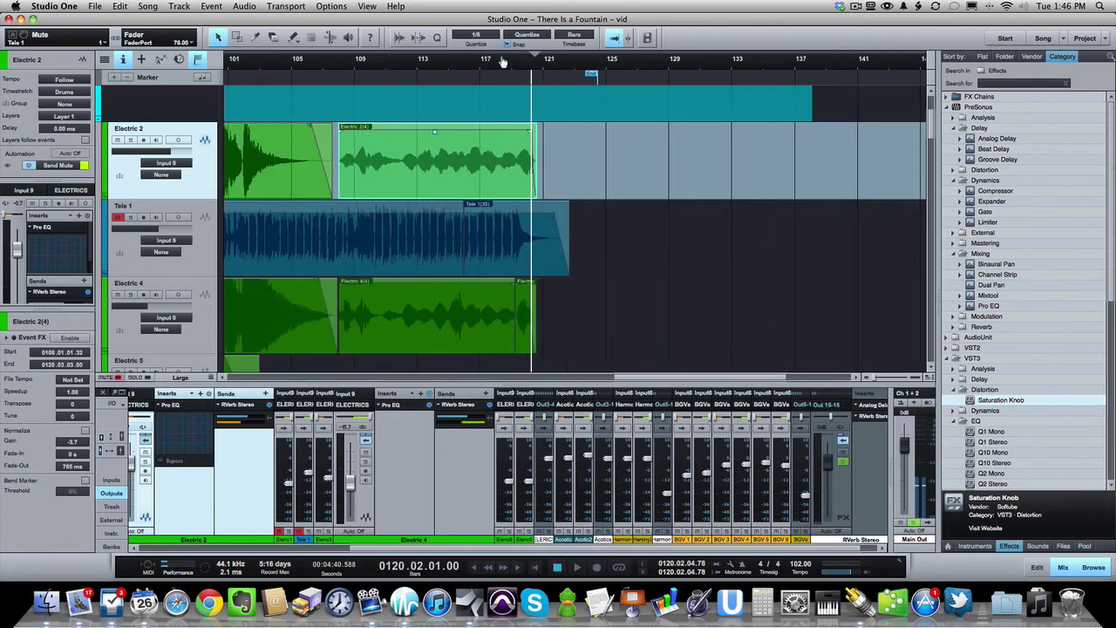
click(459, 63)
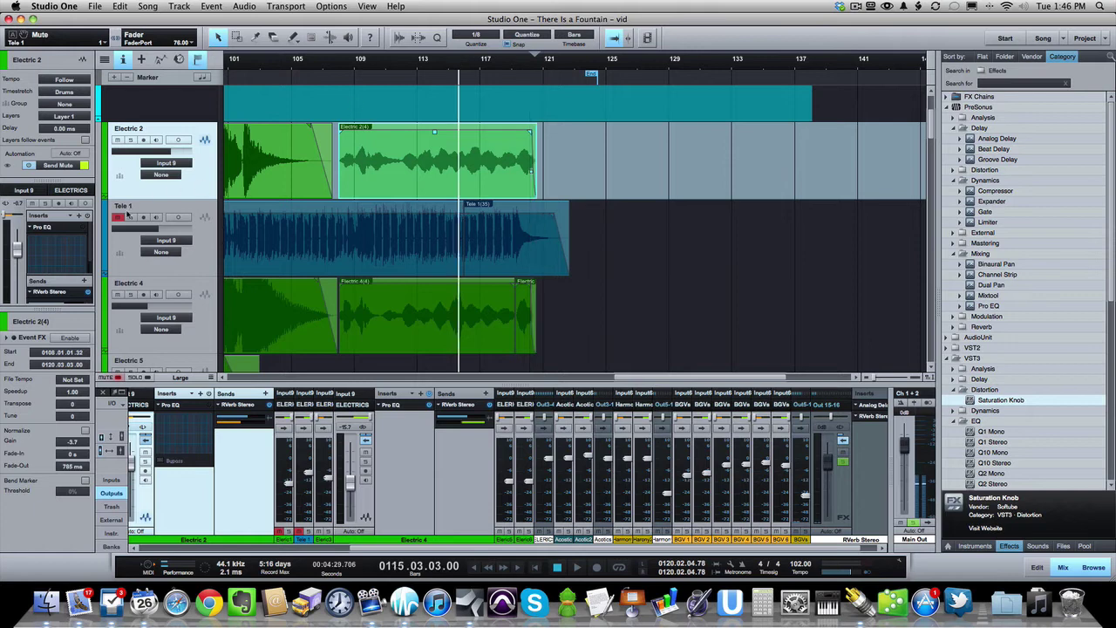
- Unmute Tele 1 and play the ending from bar 117, jumping back to bar 114
click(119, 218)
click(485, 67)
key(space)
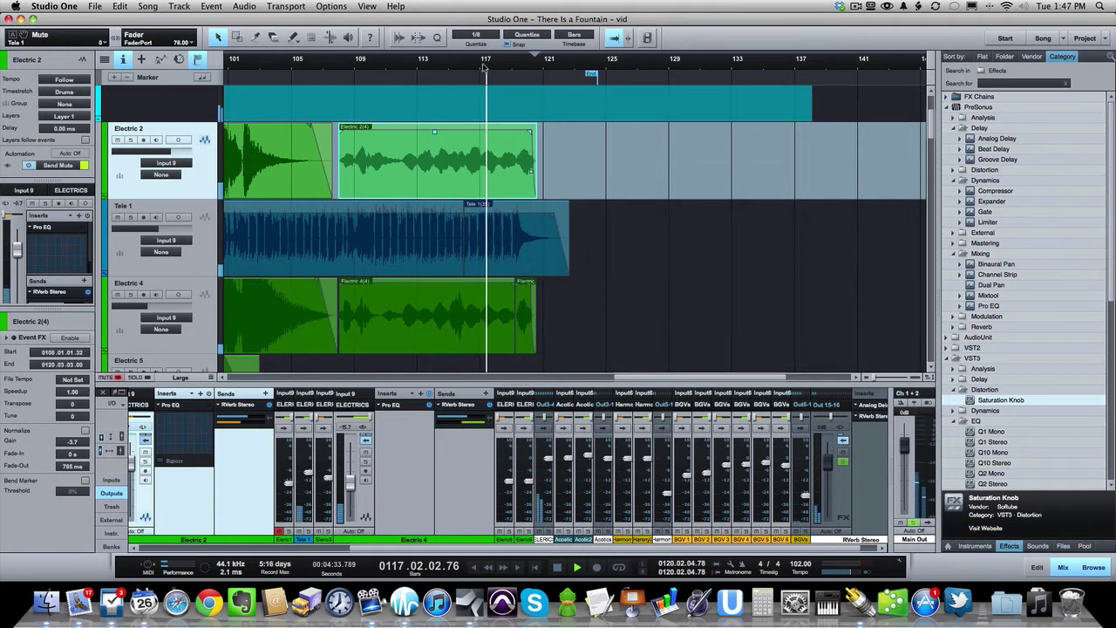
click(441, 68)
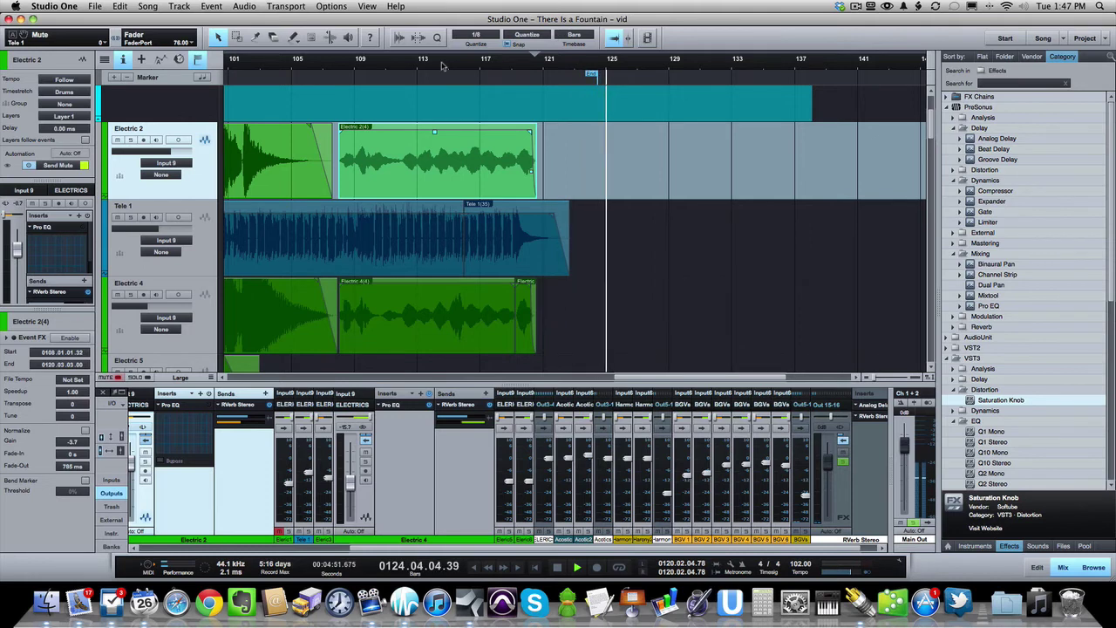
- Stop playback after the ending, returning to bar 114
key(space)
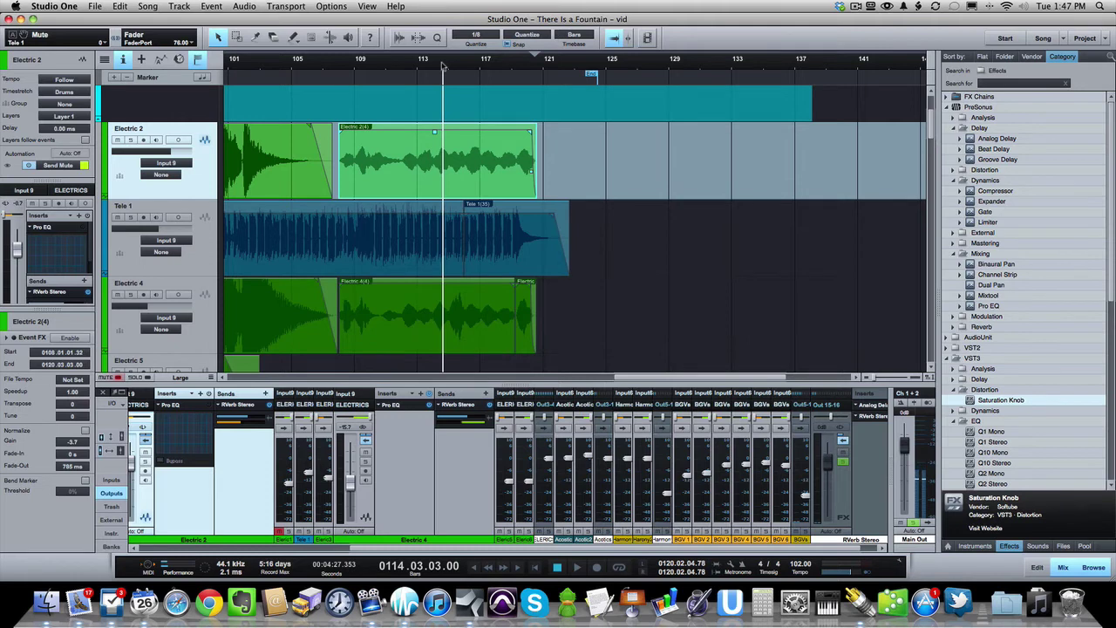